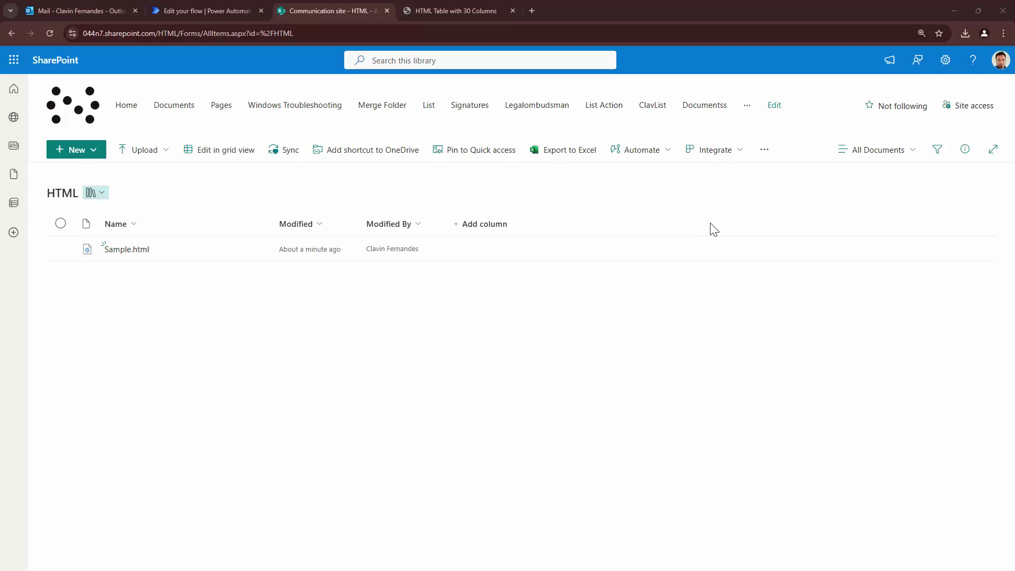
- View the local Sample.html page with its 'HTML Table with 30 Columns' and one data row
{"action": "left_click", "coordinate": [491, 7]}
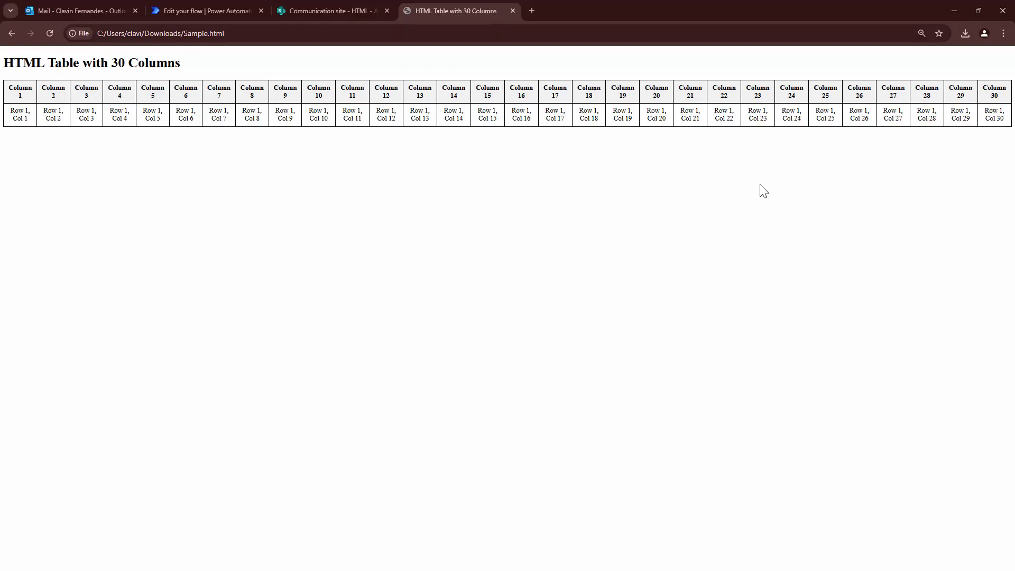
- Review the flow's Get file content using path and Create file steps
{"action": "left_click", "coordinate": [202, 5]}
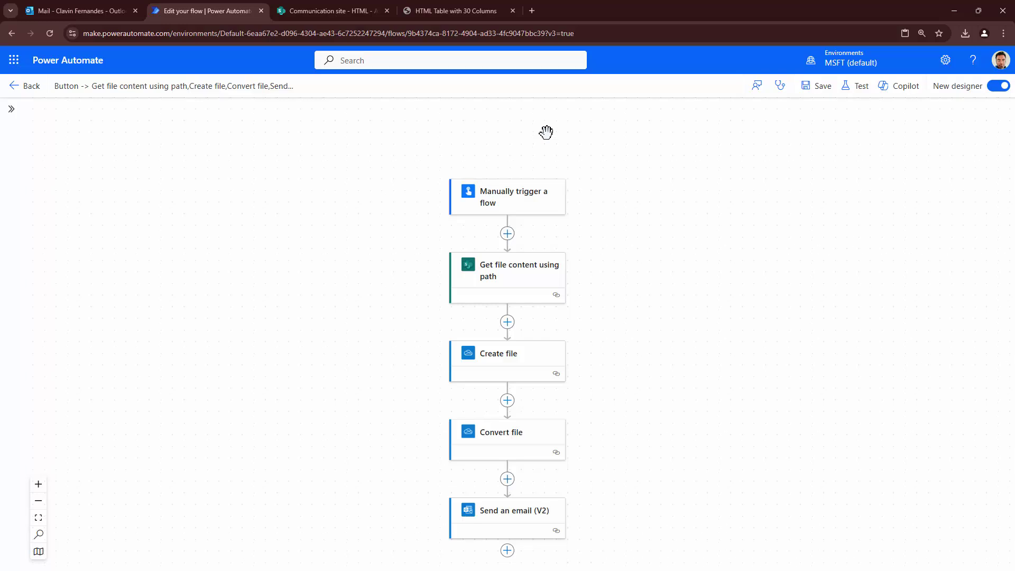
{"action": "left_click_drag", "start_coordinate": [722, 240], "coordinate": [726, 185]}
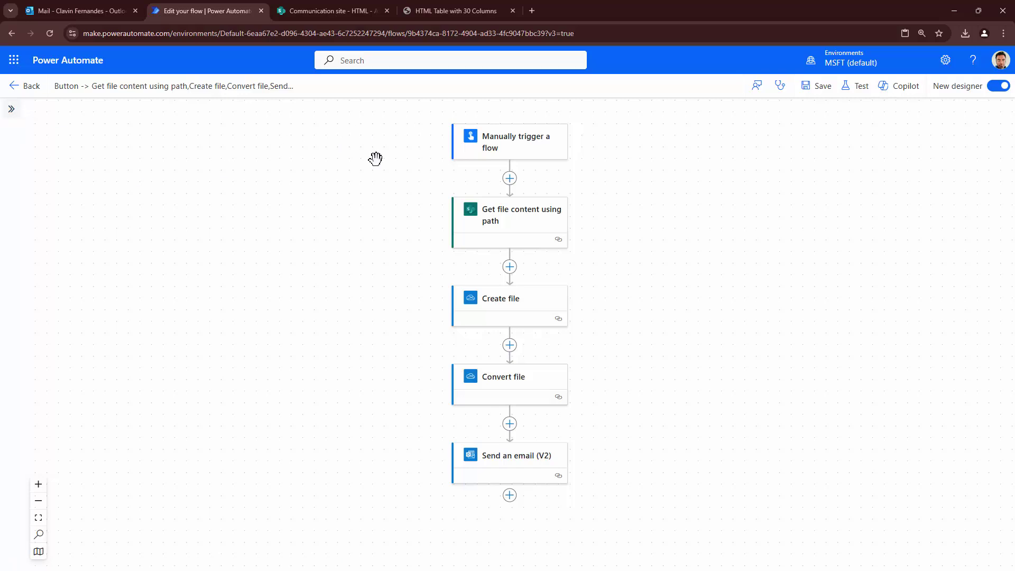
{"action": "left_click", "coordinate": [516, 217]}
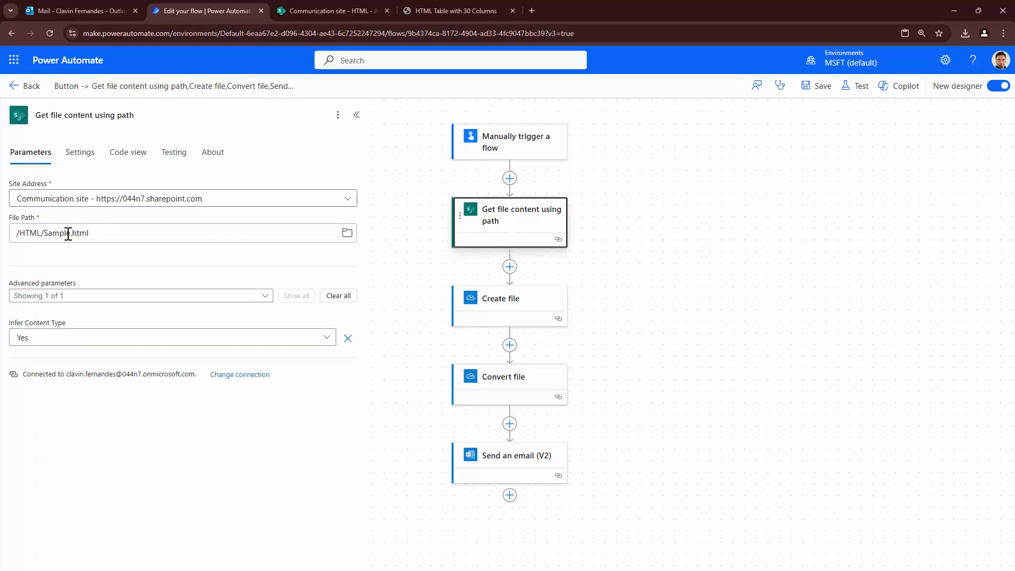
{"action": "left_click", "coordinate": [510, 313]}
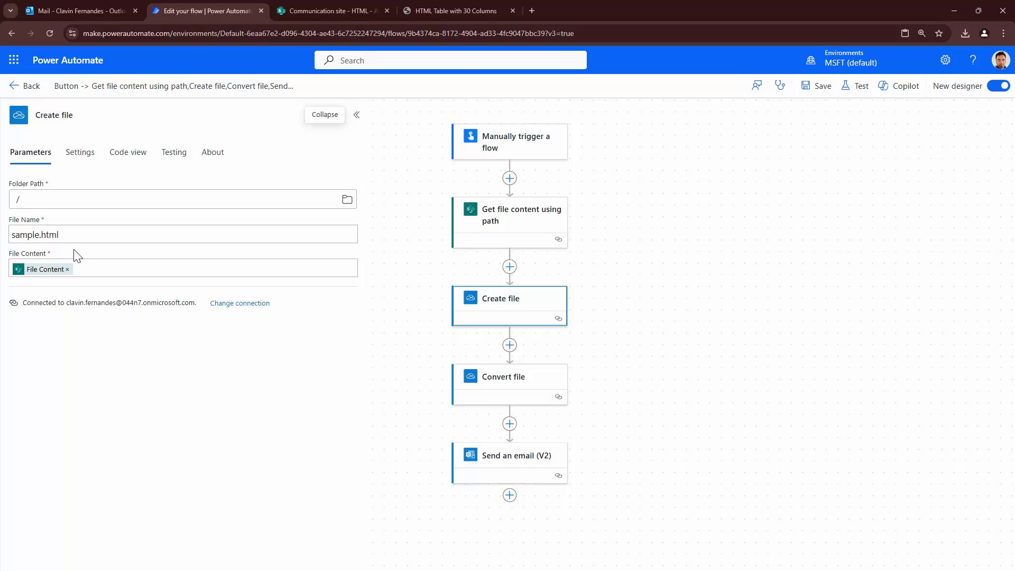
- Confirm the Convert file step's target type is PDF and bring up the Test Flow panel
{"action": "left_click", "coordinate": [479, 376]}
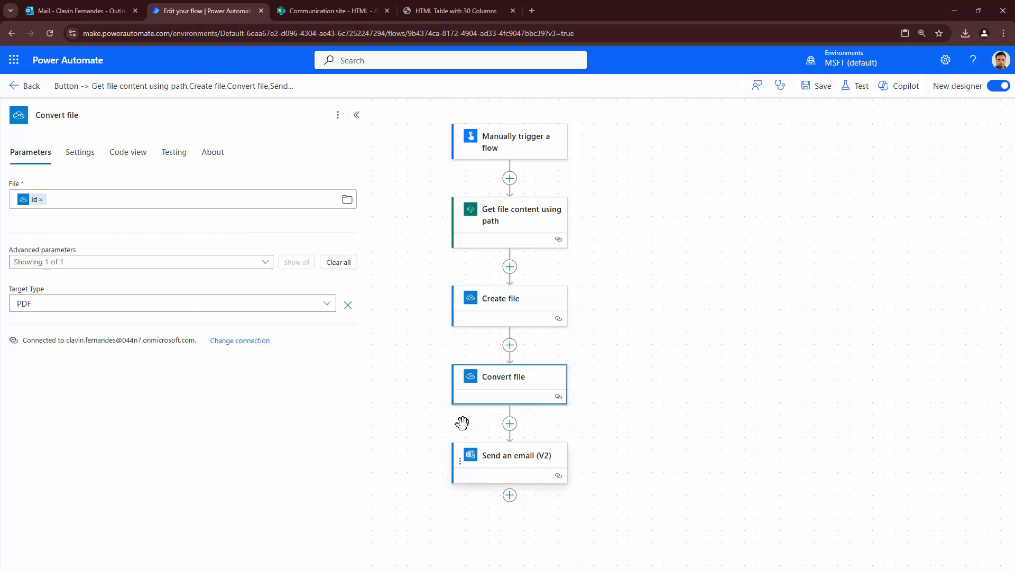
{"action": "left_click", "coordinate": [283, 312]}
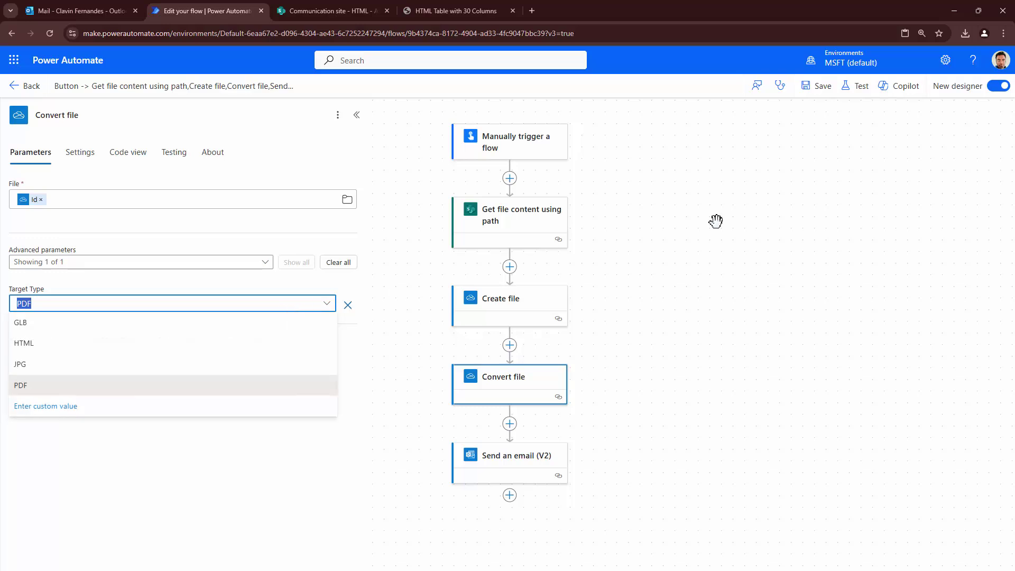
{"action": "left_click", "coordinate": [612, 430]}
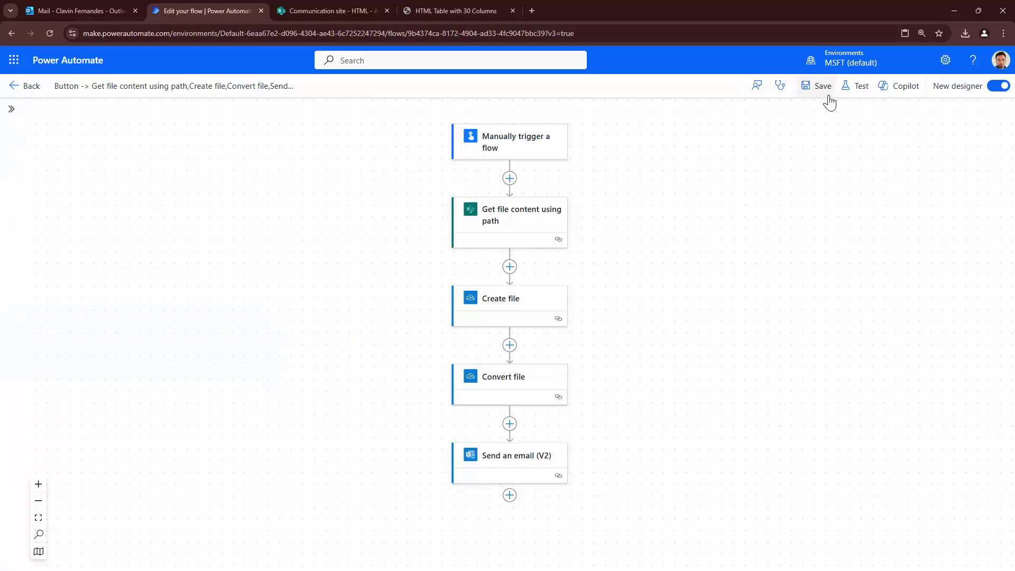
{"action": "left_click", "coordinate": [858, 86]}
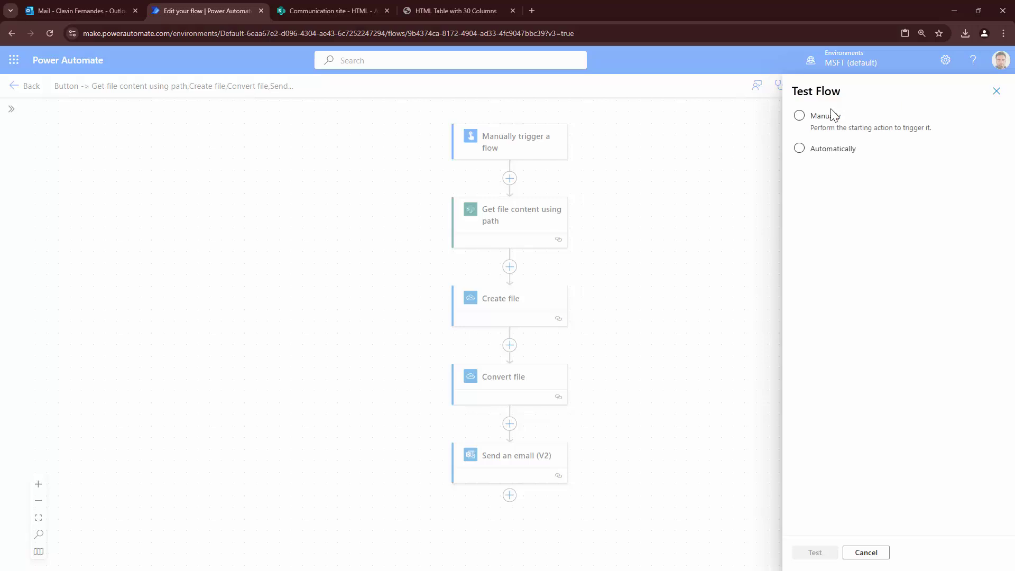
- Run a manual test of the flow
{"action": "left_click", "coordinate": [831, 116]}
{"action": "left_click", "coordinate": [825, 558]}
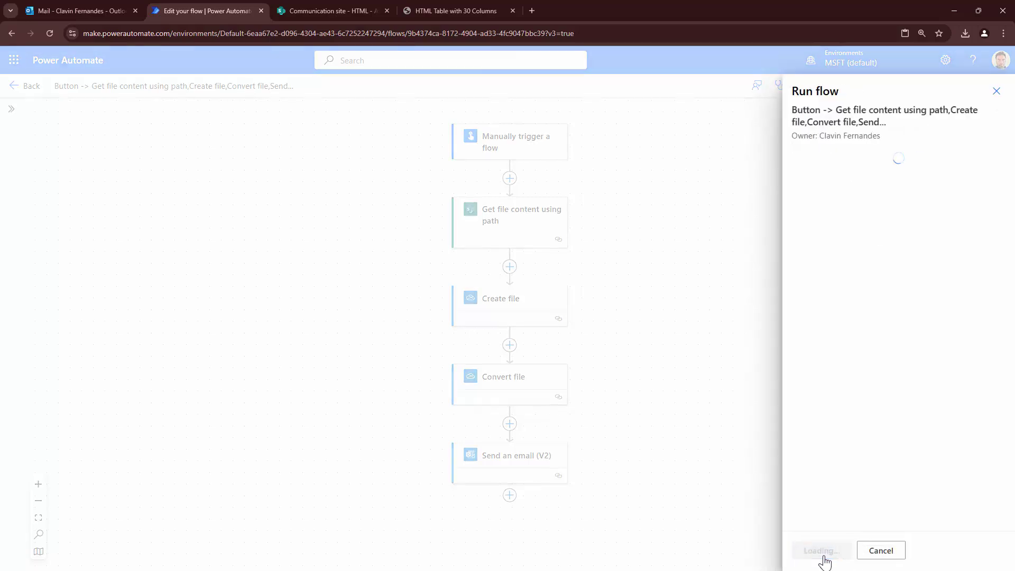
{"action": "left_click", "coordinate": [824, 551]}
{"action": "left_click", "coordinate": [829, 553]}
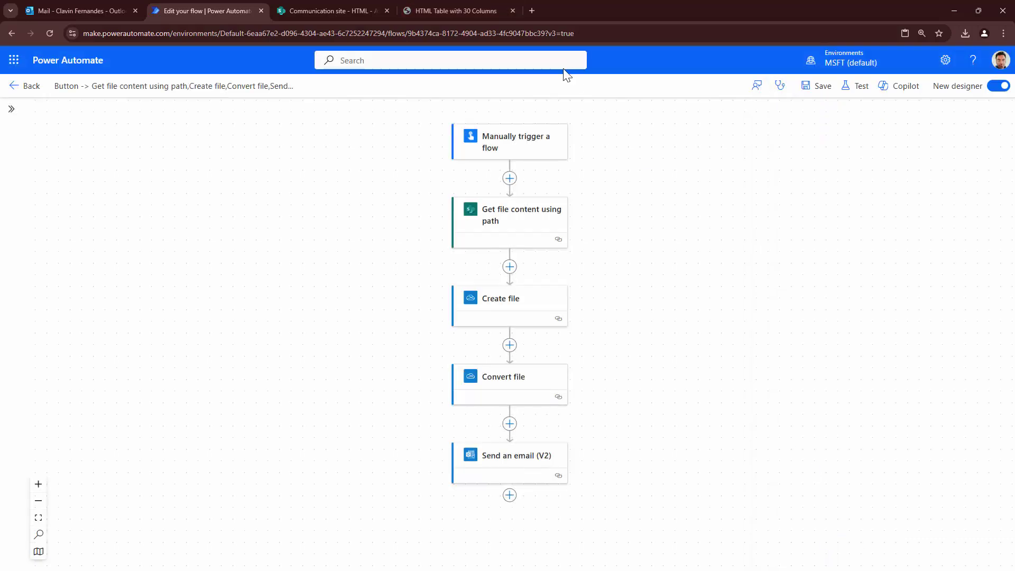
- Open the newest TEST email's Sample.pdf, showing the table cut off around column 15
{"action": "left_click", "coordinate": [486, 18]}
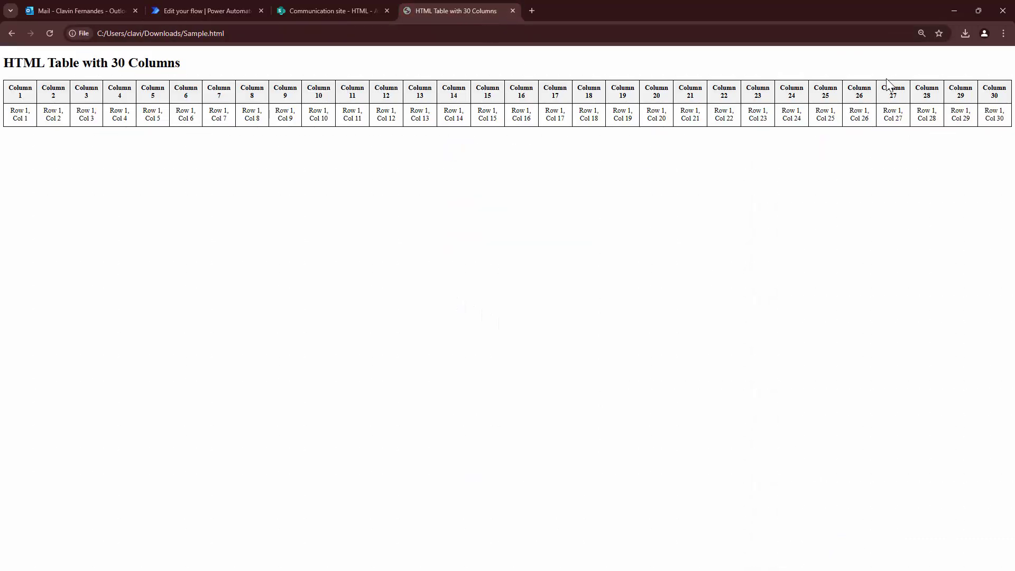
{"action": "left_click", "coordinate": [87, 16]}
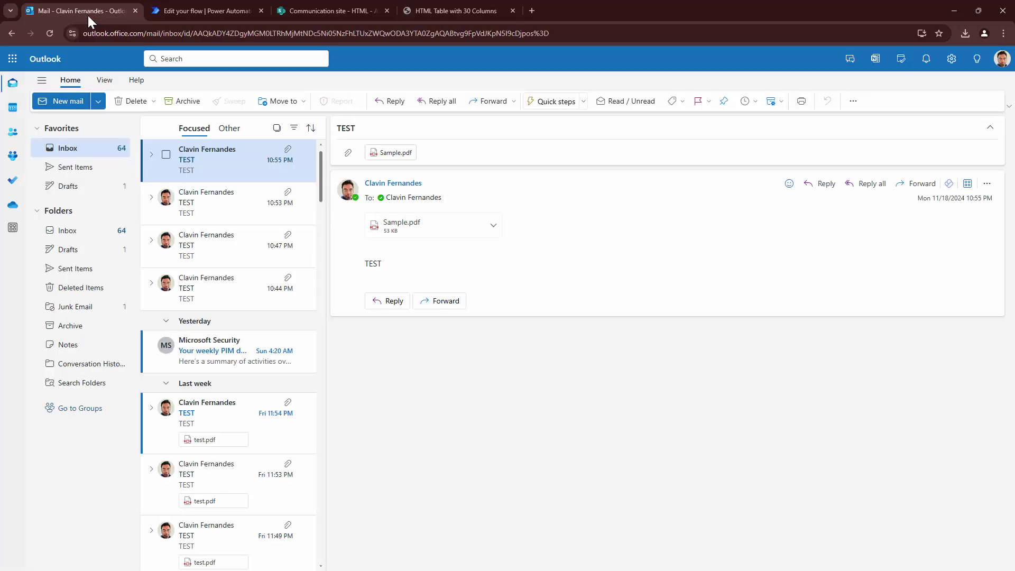
{"action": "left_click", "coordinate": [241, 13]}
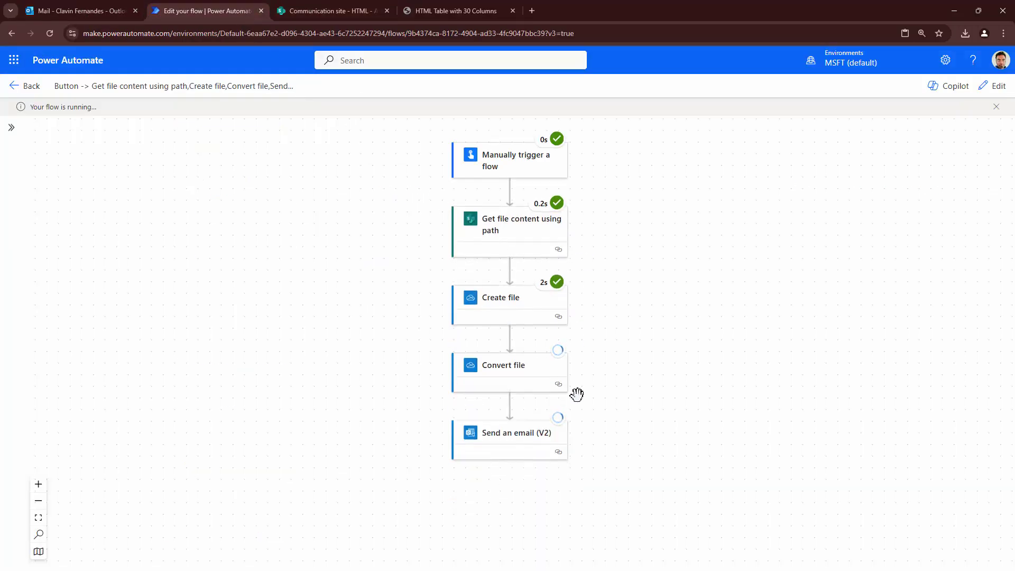
{"action": "left_click", "coordinate": [97, 13]}
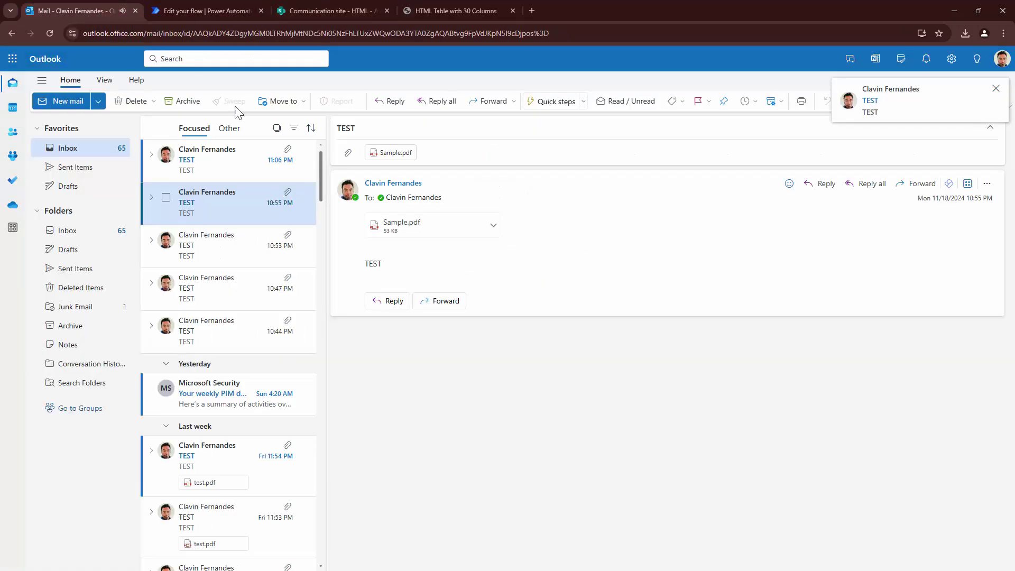
{"action": "left_click", "coordinate": [224, 161]}
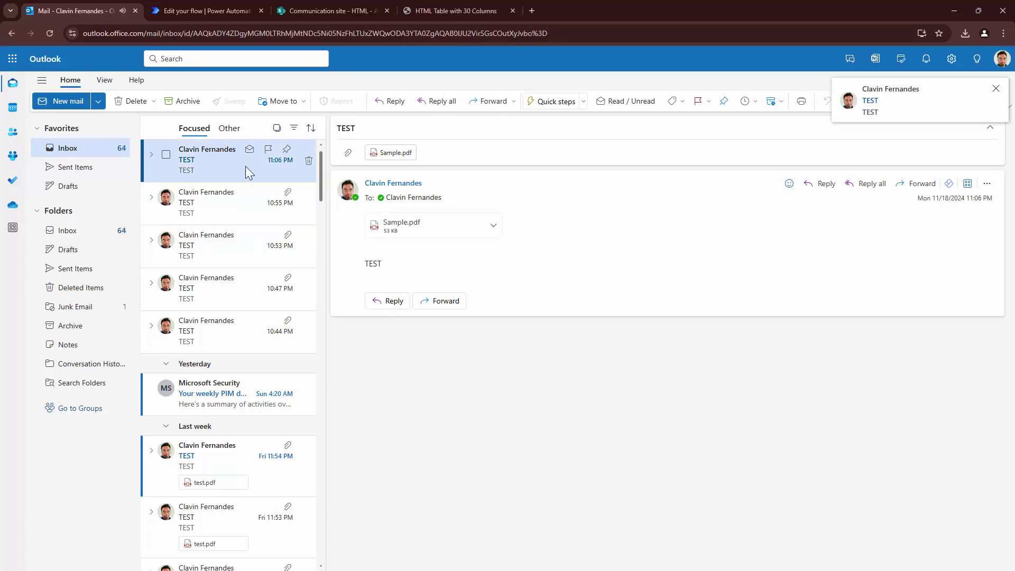
{"action": "left_click", "coordinate": [412, 229]}
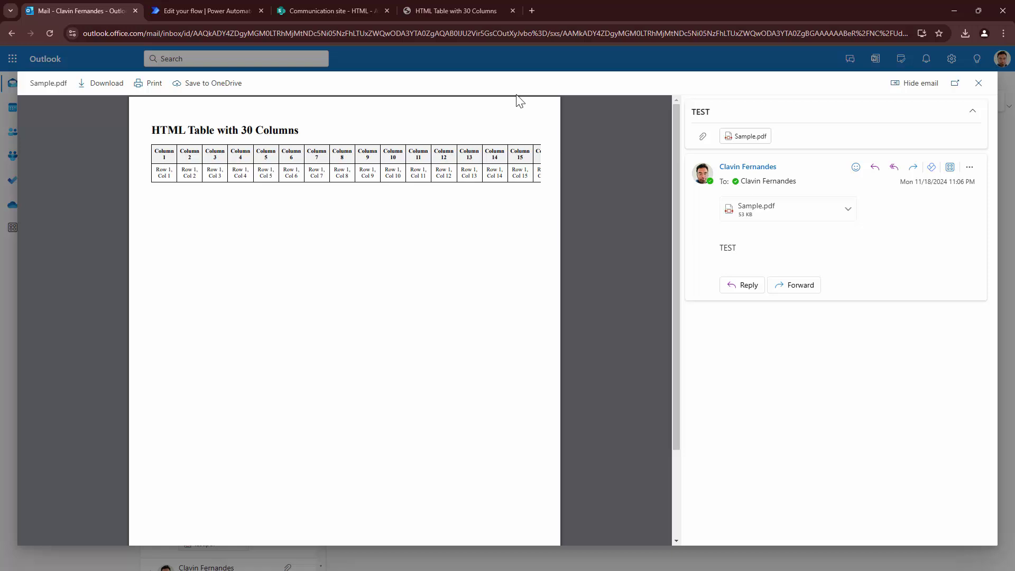
- Check the Chrome print preview of the local Sample.html page, then cancel it
{"action": "left_click", "coordinate": [472, 16]}
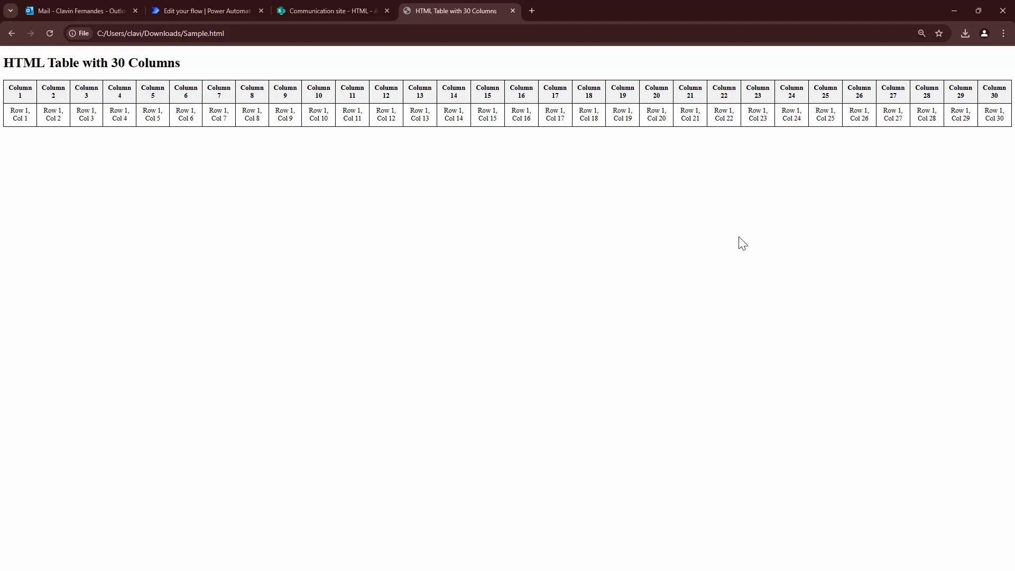
{"action": "key", "text": "ctrl+p"}
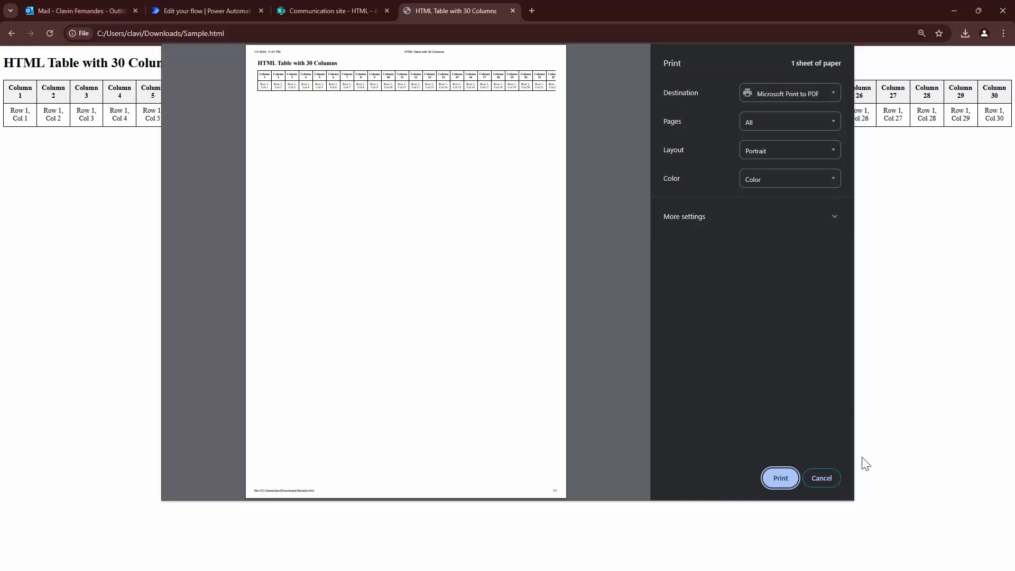
{"action": "left_click", "coordinate": [821, 479]}
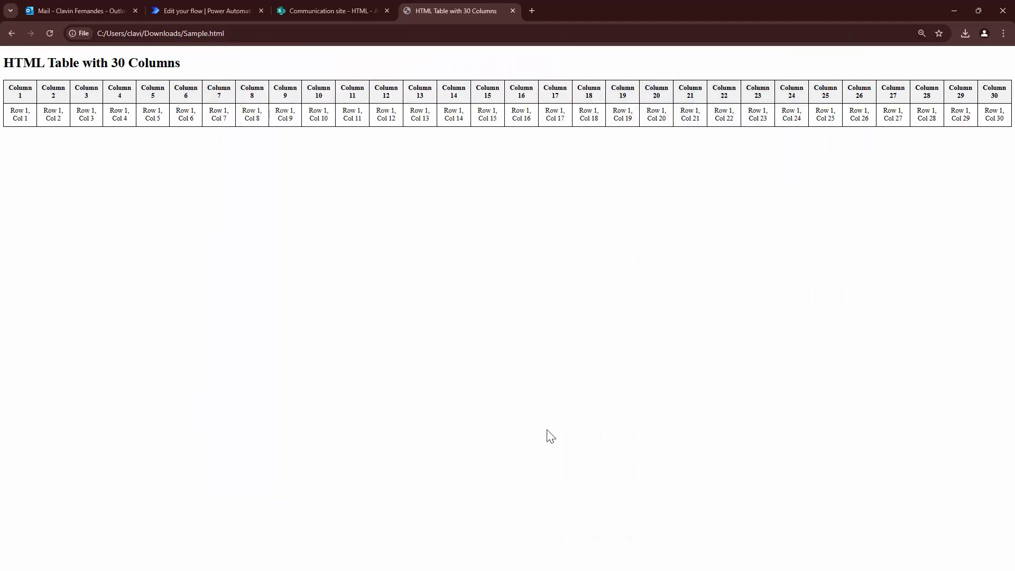
- Put the completed flow back into editing with the Convert file settings shown, then bring up ChatGPT
{"action": "left_click", "coordinate": [192, 8]}
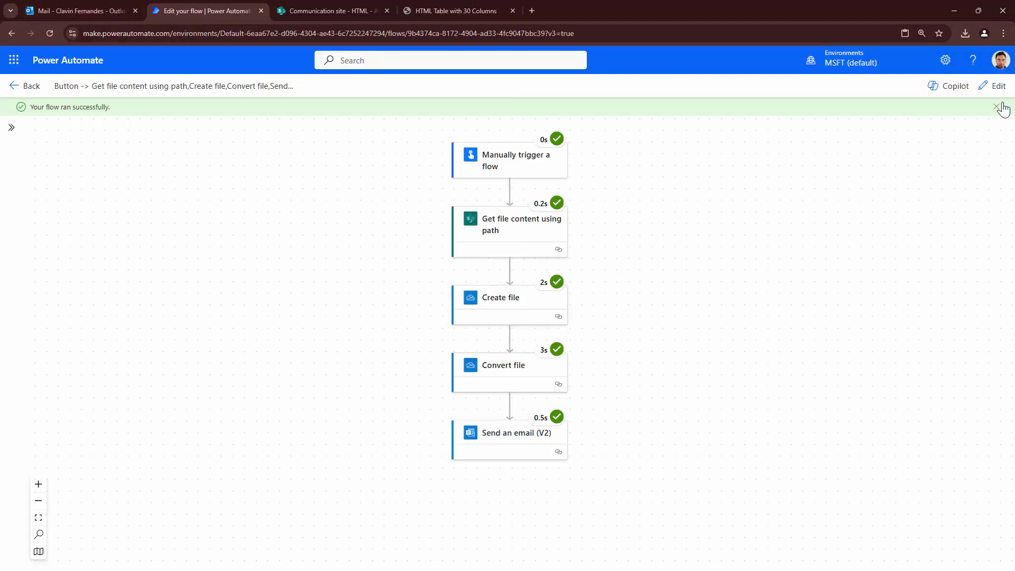
{"action": "left_click", "coordinate": [994, 86]}
{"action": "left_click", "coordinate": [528, 389]}
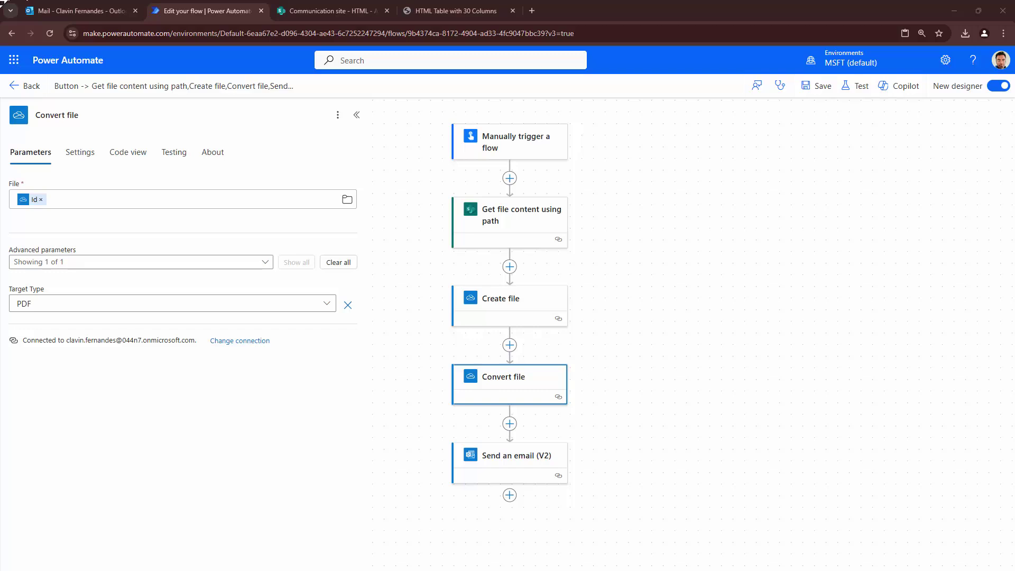
{"action": "key", "text": "alt+Tab"}
- Place the ChatGPT window beside the flow editor and close the local Sample.html tab
{"action": "left_click_drag", "start_coordinate": [395, 167], "coordinate": [401, 151]}
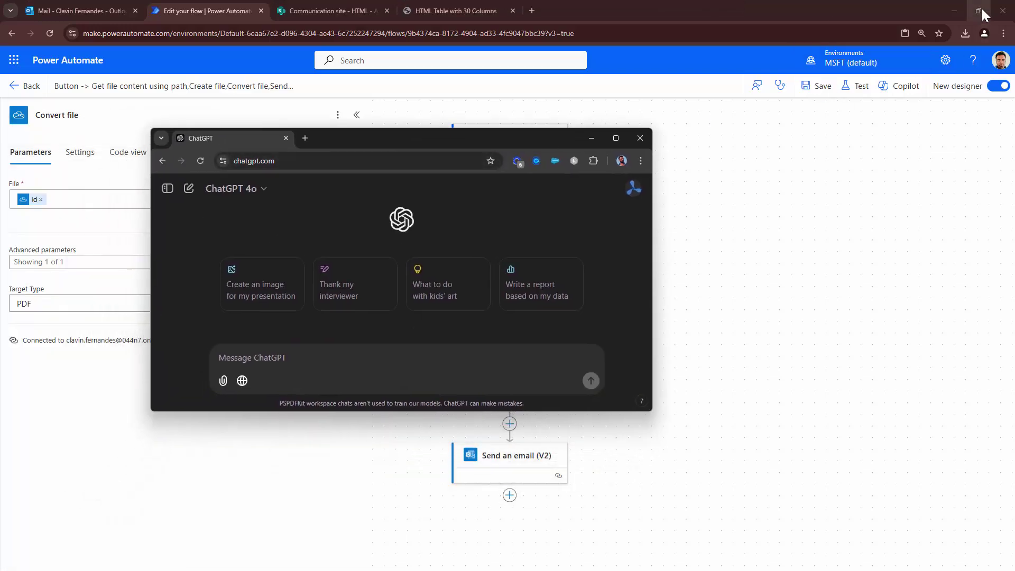
{"action": "left_click", "coordinate": [849, 41]}
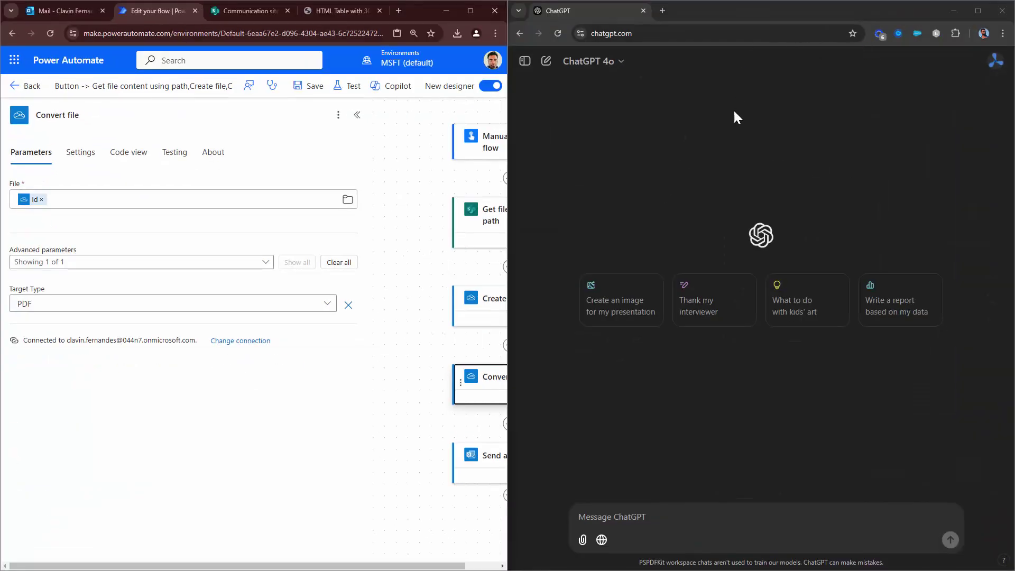
{"action": "left_click", "coordinate": [327, 9]}
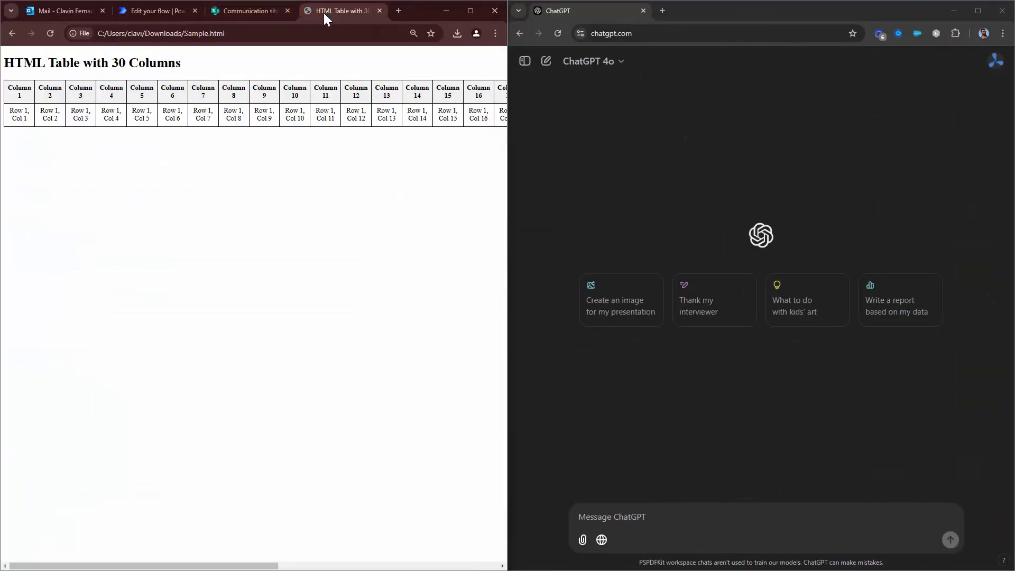
{"action": "left_click", "coordinate": [380, 10]}
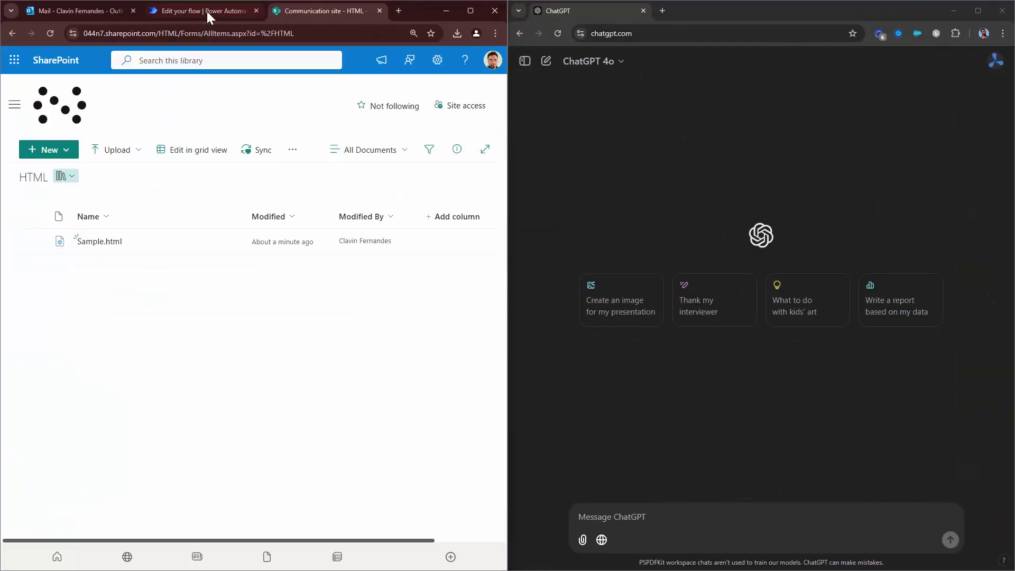
{"action": "left_click", "coordinate": [196, 7]}
{"action": "left_click", "coordinate": [82, 6]}
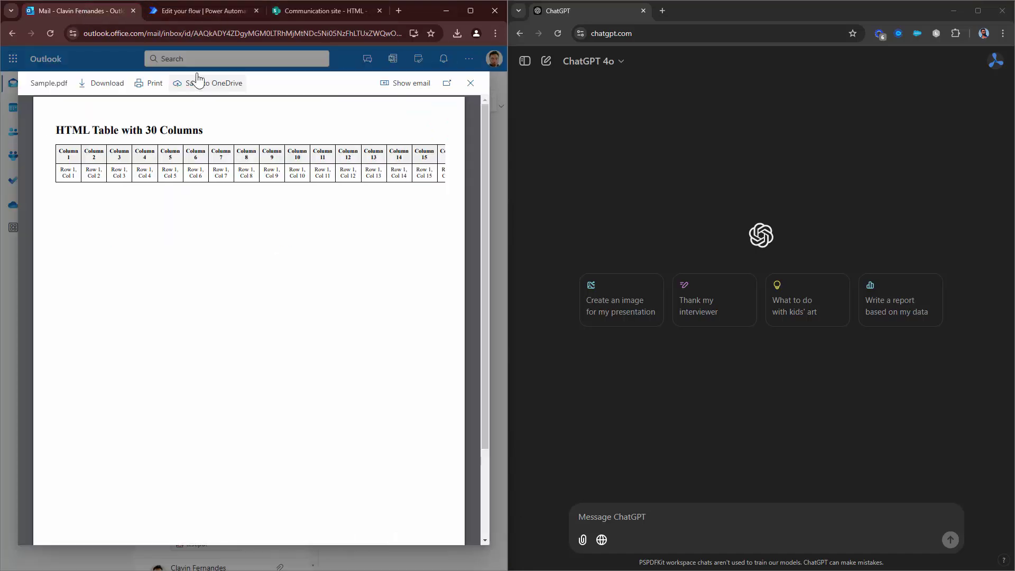
{"action": "left_click", "coordinate": [319, 9]}
- Open SharePoint's Sample.html in the text editor and copy its full HTML source
{"action": "left_click", "coordinate": [104, 242]}
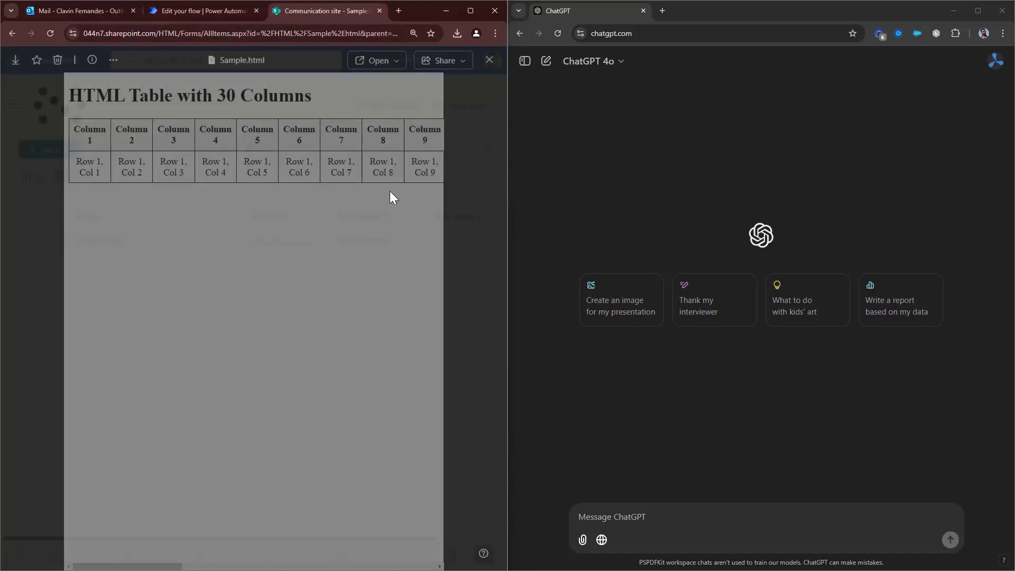
{"action": "left_click", "coordinate": [395, 63]}
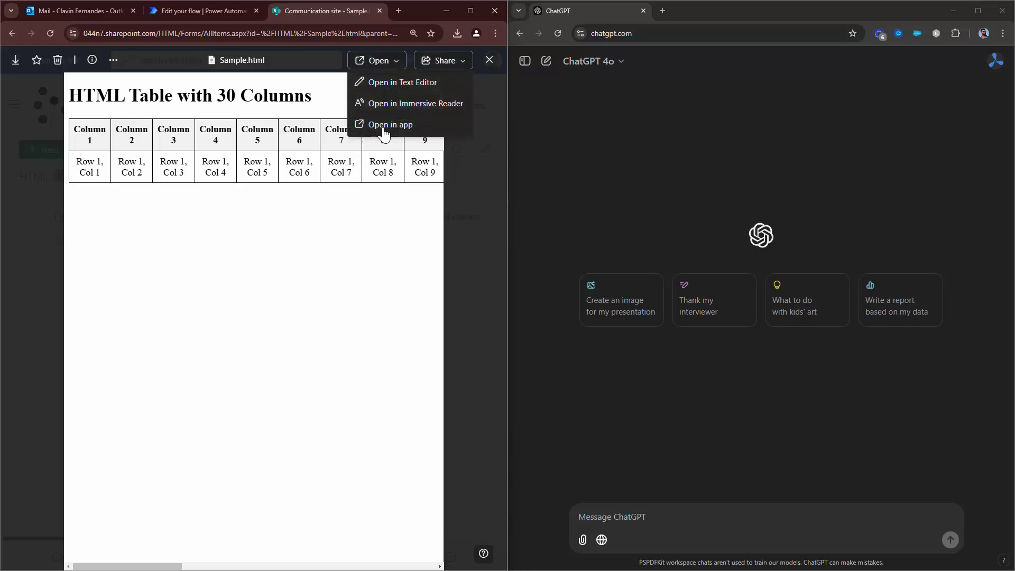
{"action": "left_click", "coordinate": [398, 83]}
{"action": "key", "text": "ctrl+a"}
{"action": "key", "text": "ctrl+c"}
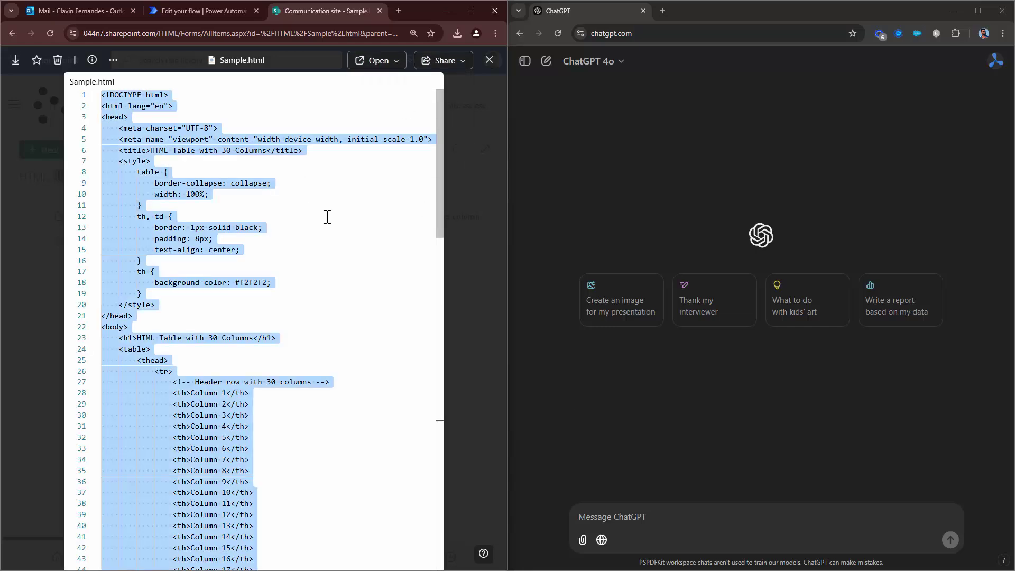
- Paste the HTML into ChatGPT's message box with an empty line above it
{"action": "left_click", "coordinate": [672, 517]}
{"action": "key", "text": "ctrl+v"}
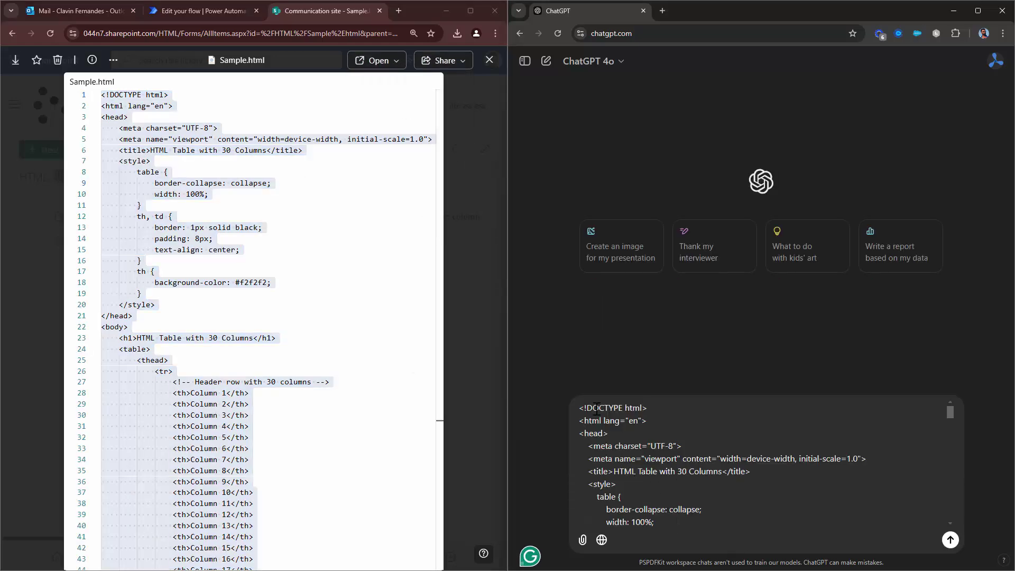
{"action": "key", "text": "ctrl+Home"}
{"action": "key", "text": "shift+Return"}
{"action": "key", "text": "Up"}
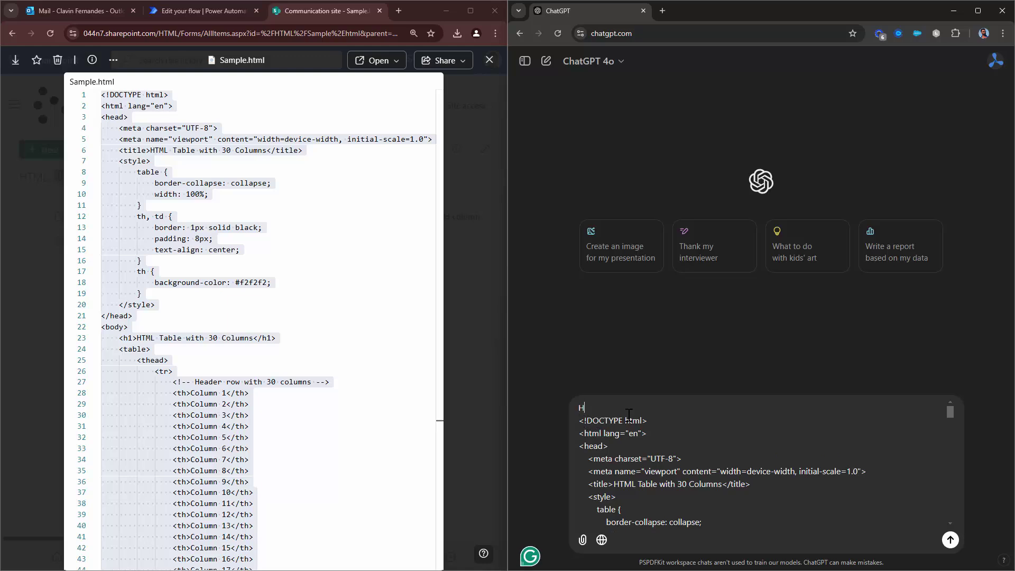
- Write 'Can you please change the printspecific CSS to Landscape in HTML below' above the pasted code
{"action": "type", "text": "Can you please change the printspecific C"}
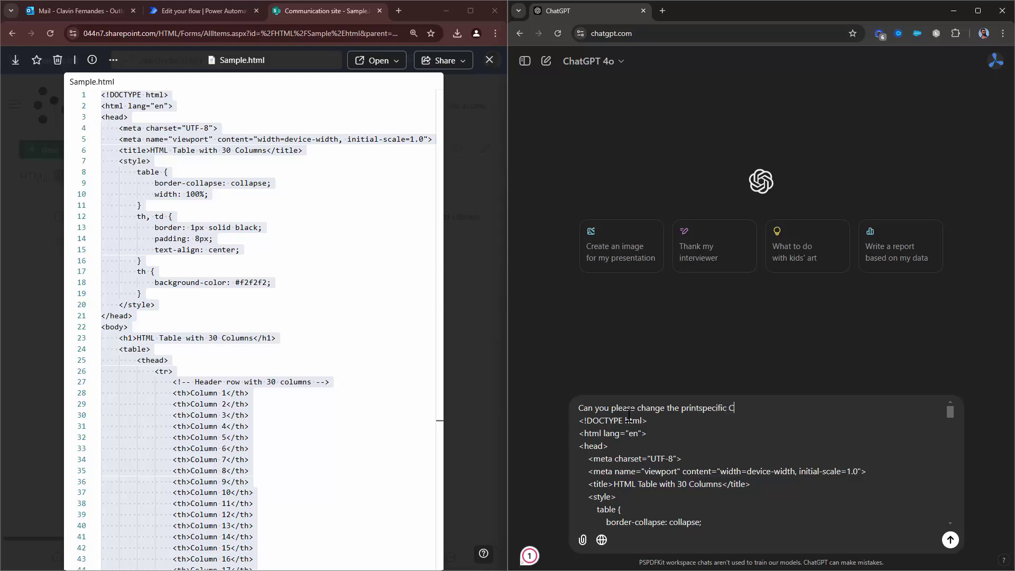
{"action": "type", "text": "SS to Landscape"}
{"action": "key", "text": "shift+Return"}
{"action": "key", "text": "Left"}
{"action": "type", "text": "in HT"}
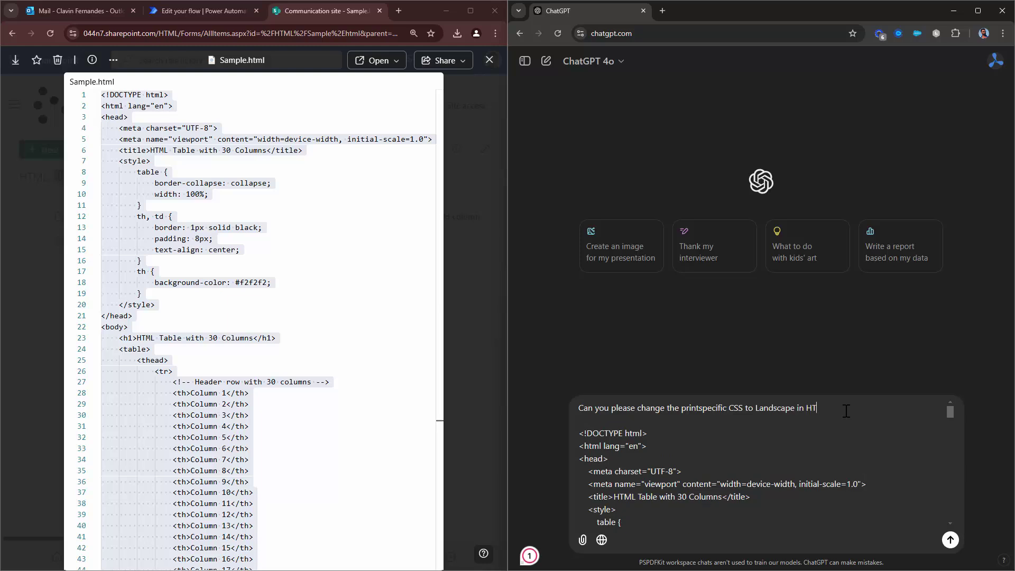
{"action": "type", "text": "ML below"}
{"action": "scroll", "coordinate": [920, 437], "scroll_direction": "down", "scroll_amount": 1}
{"action": "left_click", "coordinate": [950, 540]}
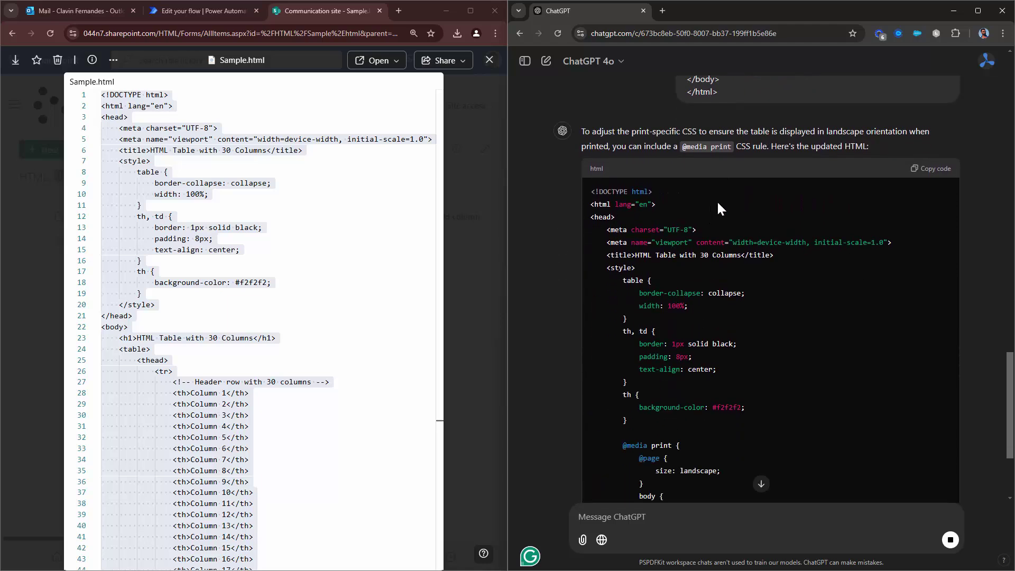
{"action": "scroll", "coordinate": [759, 277], "scroll_direction": "down", "scroll_amount": 1}
{"action": "scroll", "coordinate": [747, 404], "scroll_direction": "down", "scroll_amount": 2}
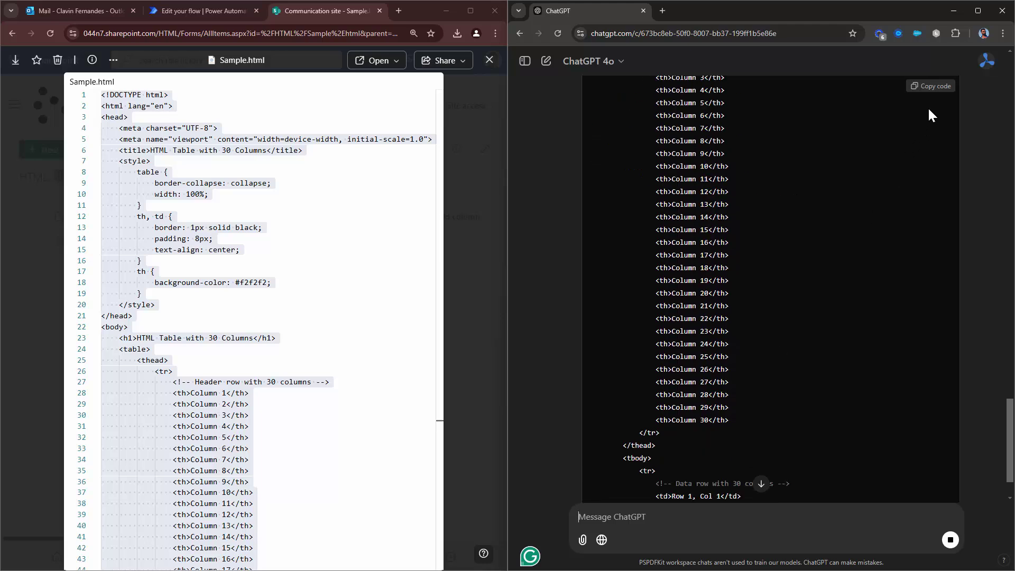
- Copy ChatGPT's landscape-print HTML, replace Sample.html's entire source with it, and save
{"action": "left_click", "coordinate": [941, 87]}
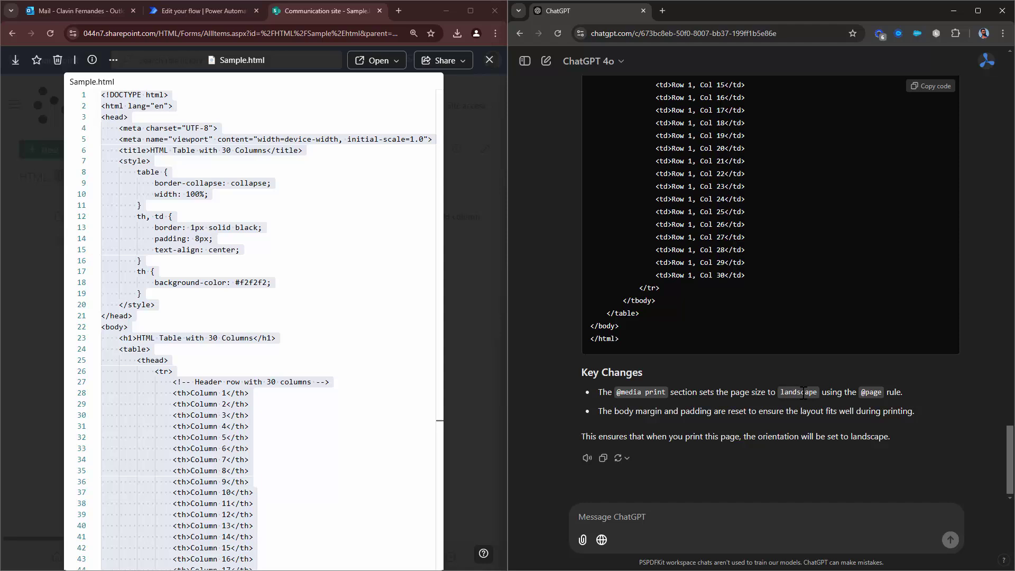
{"action": "left_click", "coordinate": [315, 265]}
{"action": "key", "text": "ctrl+a"}
{"action": "key", "text": "ctrl+v"}
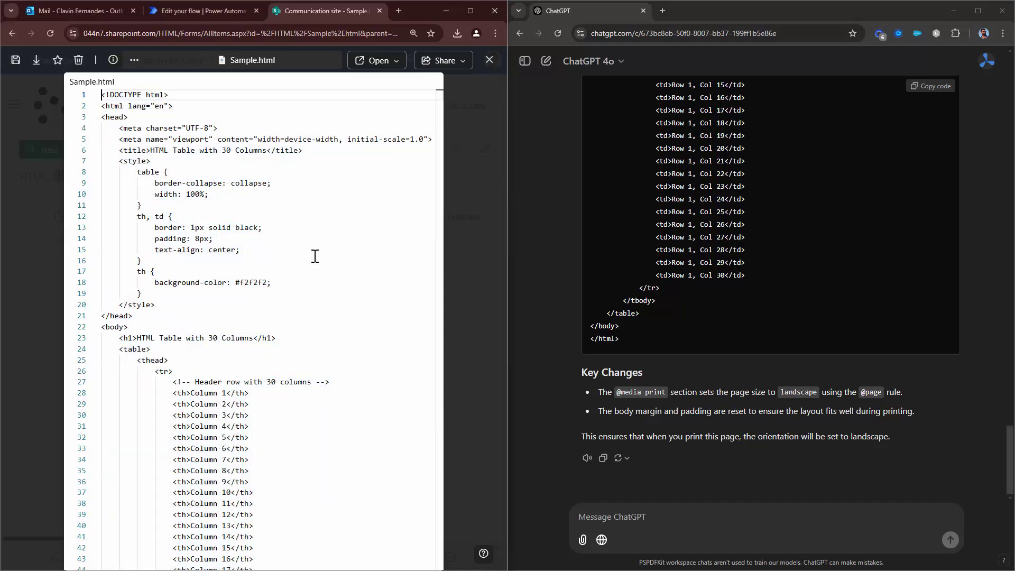
{"action": "key", "text": "ctrl+a"}
{"action": "key", "text": "Delete"}
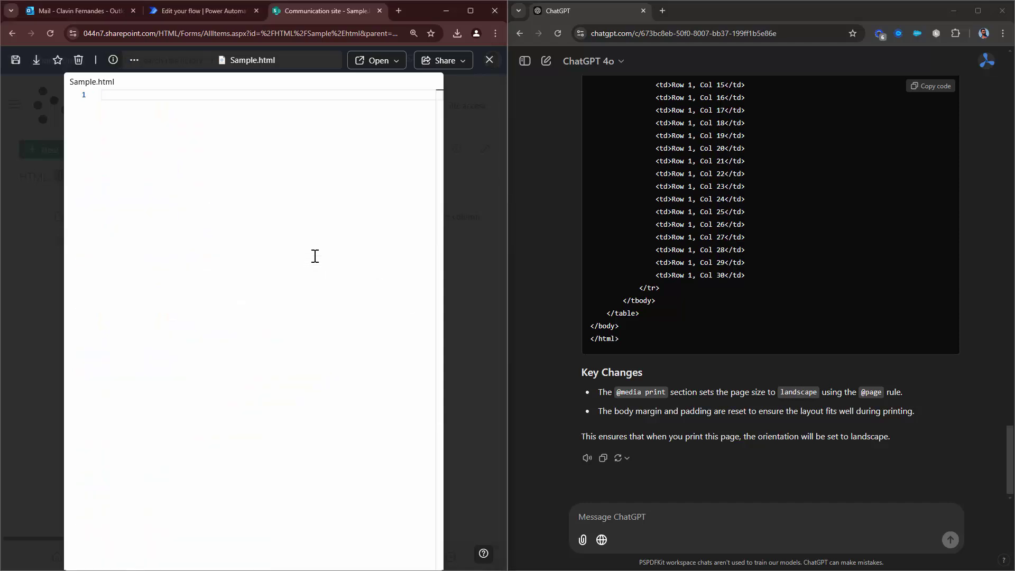
{"action": "key", "text": "ctrl+v"}
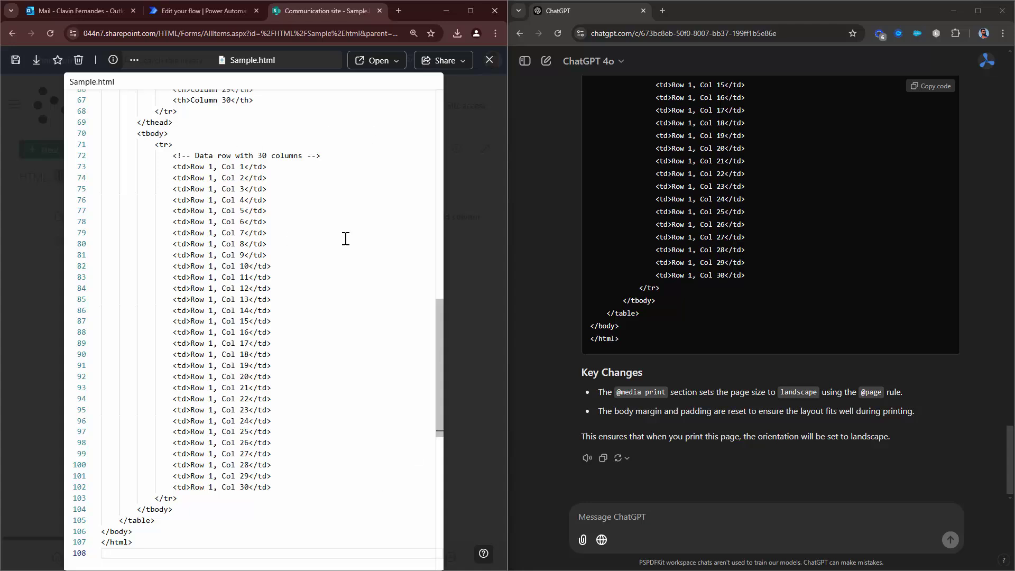
{"action": "left_click", "coordinate": [21, 61]}
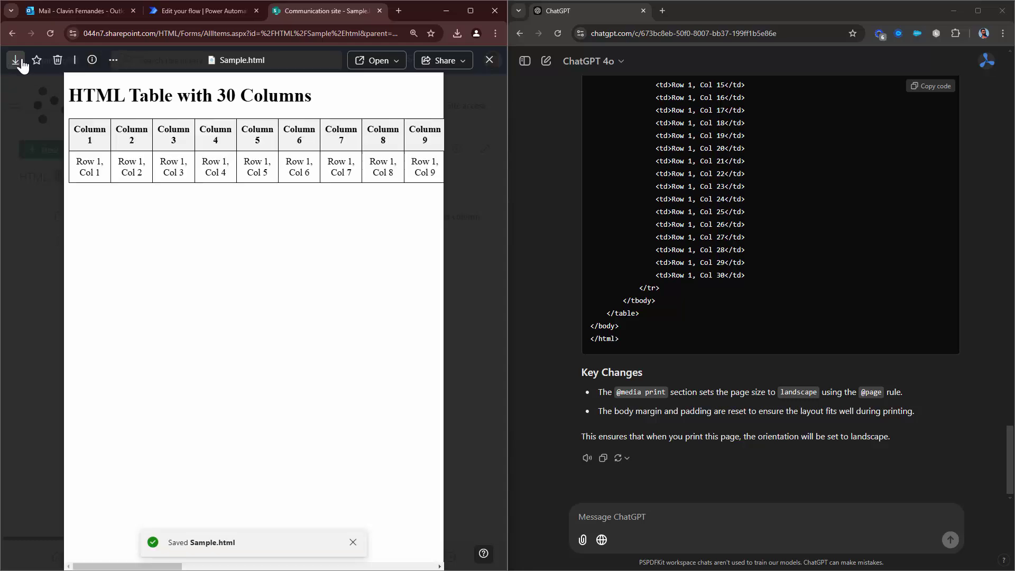
- Collapse the Convert file settings and save the flow
{"action": "left_click", "coordinate": [188, 10]}
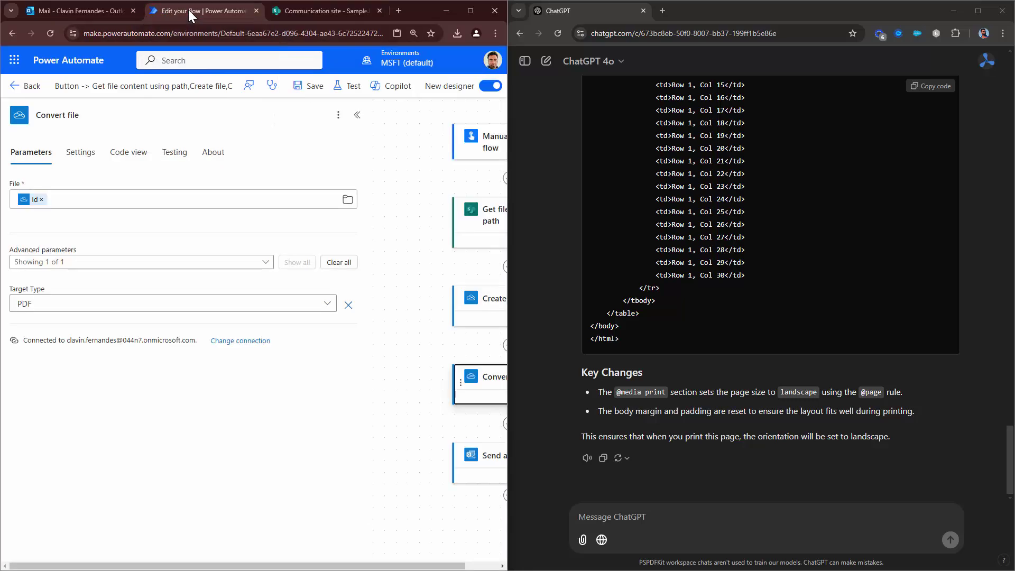
{"action": "left_click", "coordinate": [357, 115]}
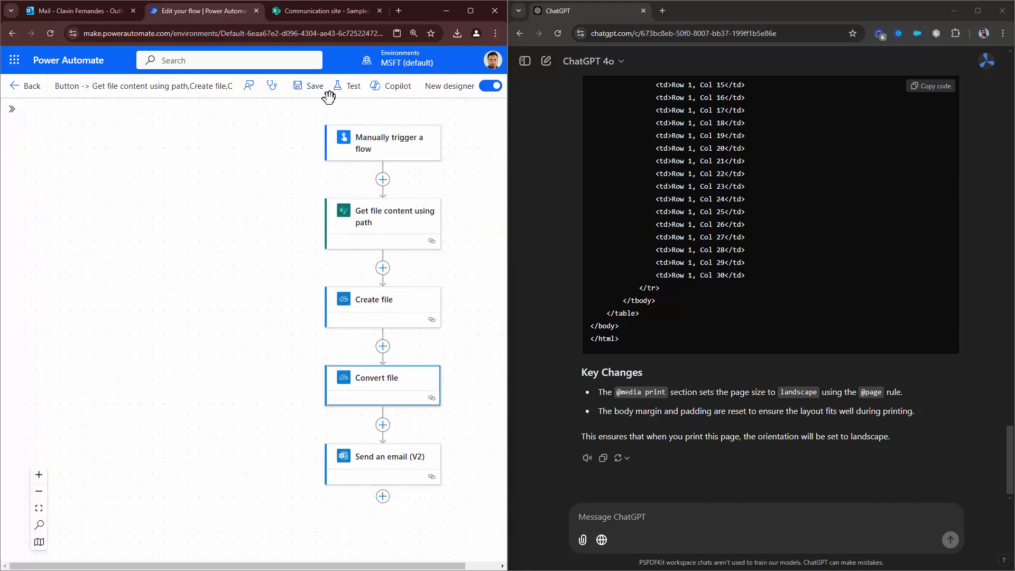
{"action": "left_click", "coordinate": [309, 86]}
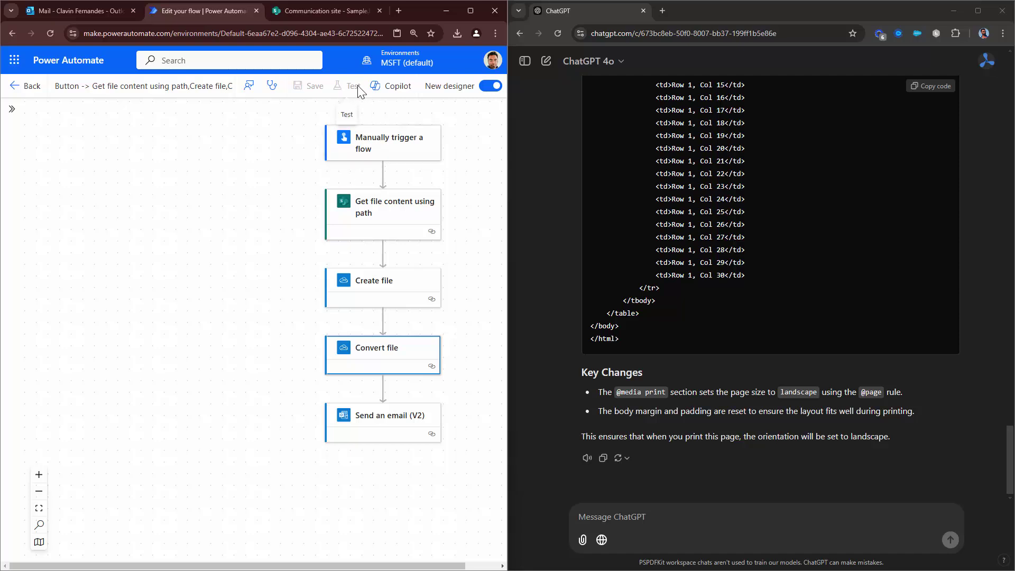
- Run a manual test of the flow, all five steps succeeding through Send an email (V2)
{"action": "left_click", "coordinate": [341, 87]}
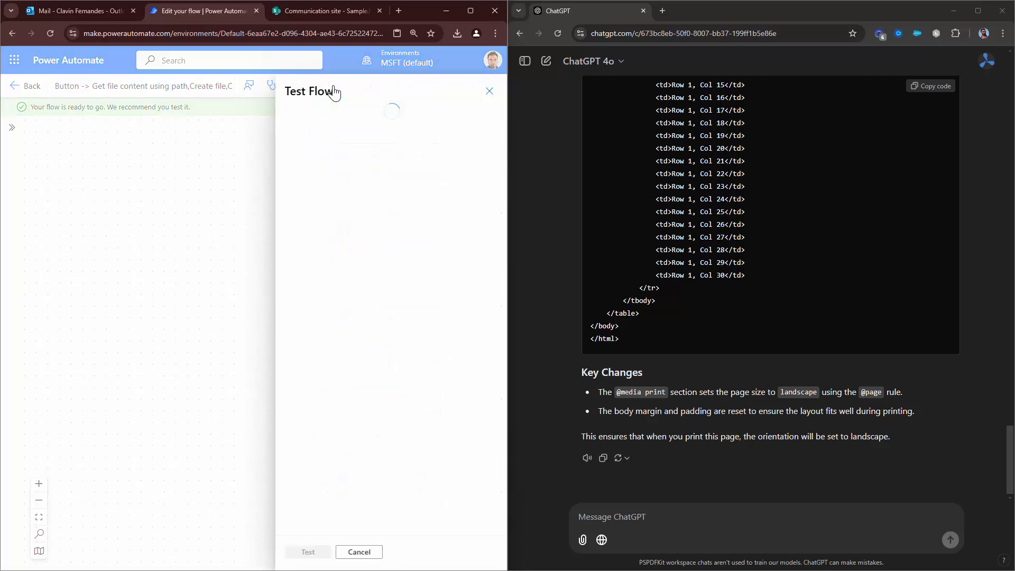
{"action": "left_click", "coordinate": [329, 129]}
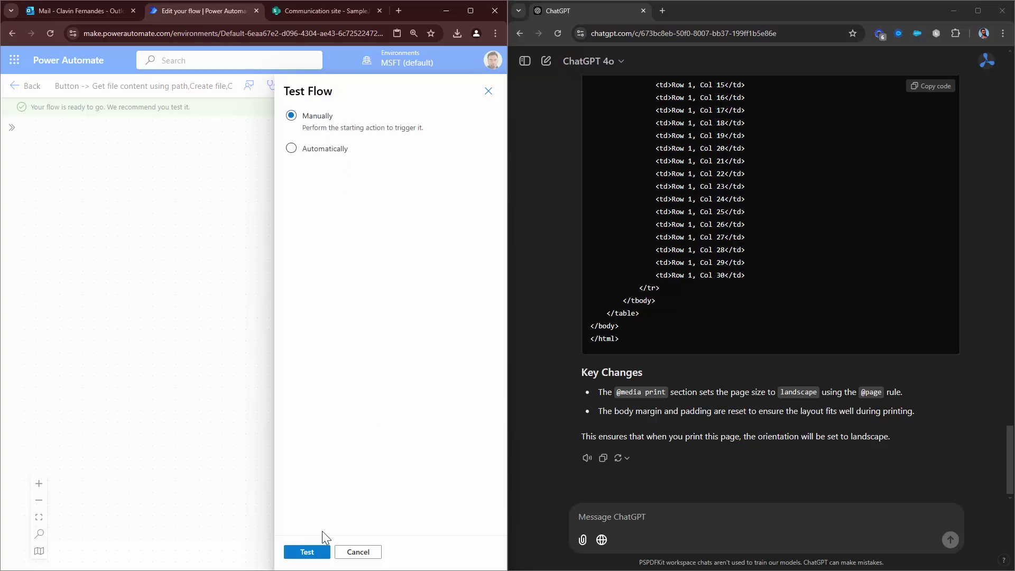
{"action": "left_click", "coordinate": [307, 552]}
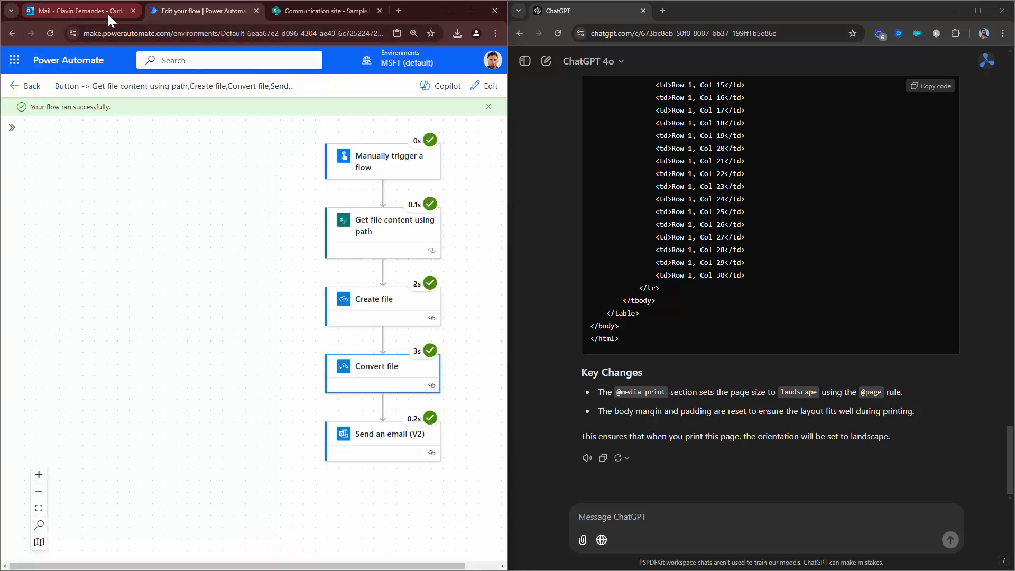
- In Outlook, open the newest TEST email's Sample.pdf attachment and maximize the window
{"action": "left_click", "coordinate": [108, 14]}
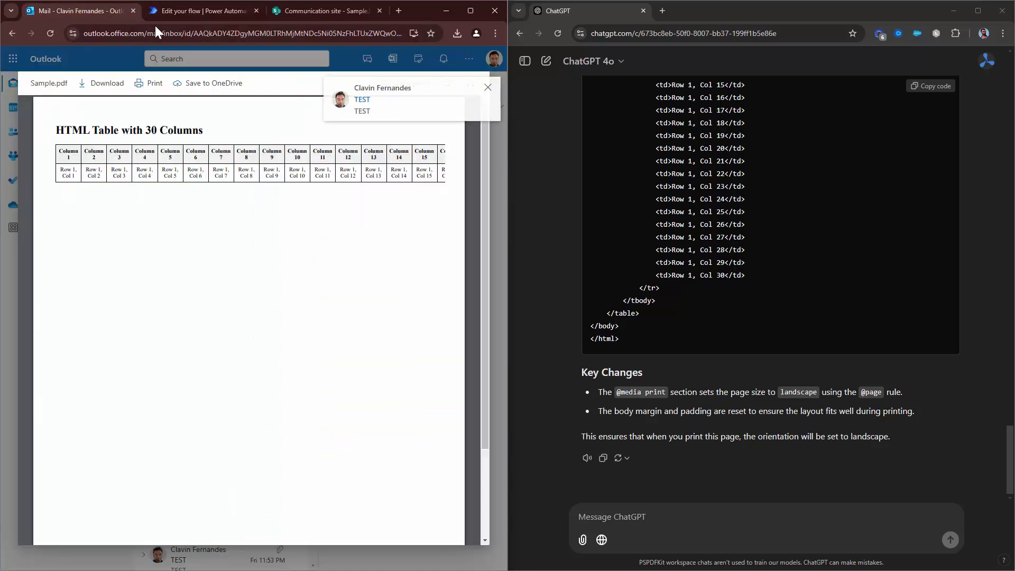
{"action": "left_click", "coordinate": [487, 89]}
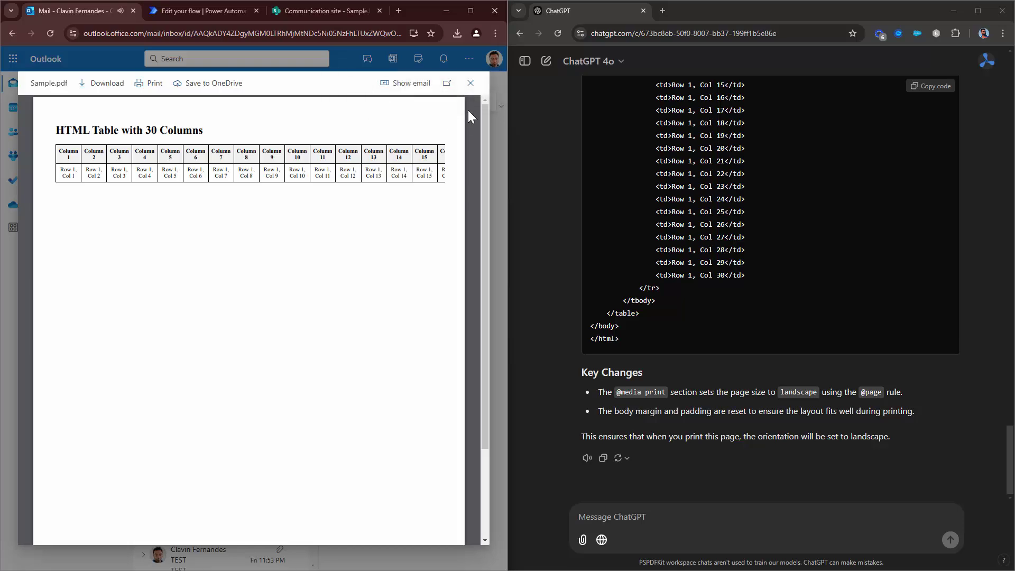
{"action": "left_click", "coordinate": [470, 83]}
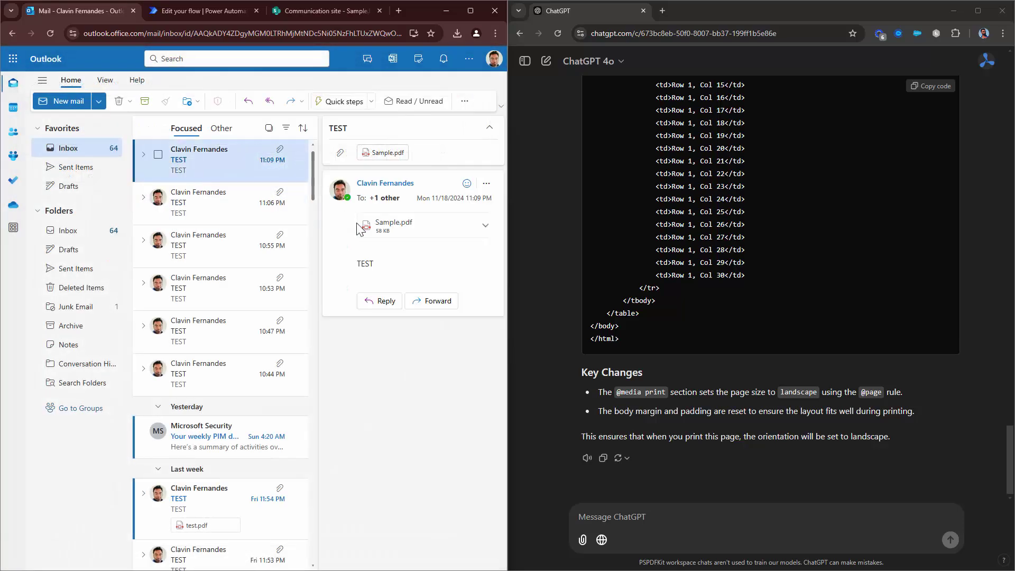
{"action": "left_click", "coordinate": [409, 234]}
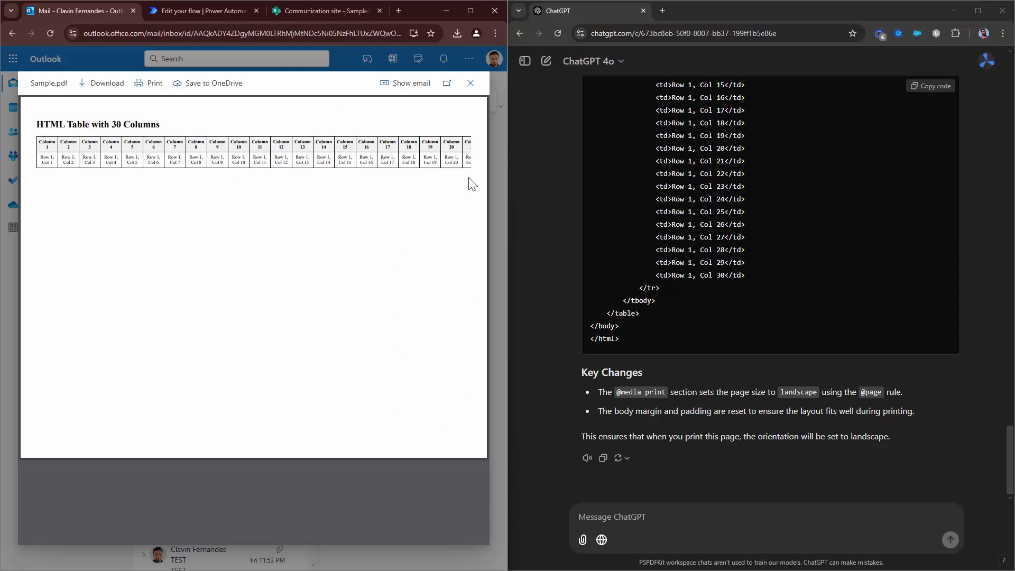
{"action": "left_click", "coordinate": [474, 13]}
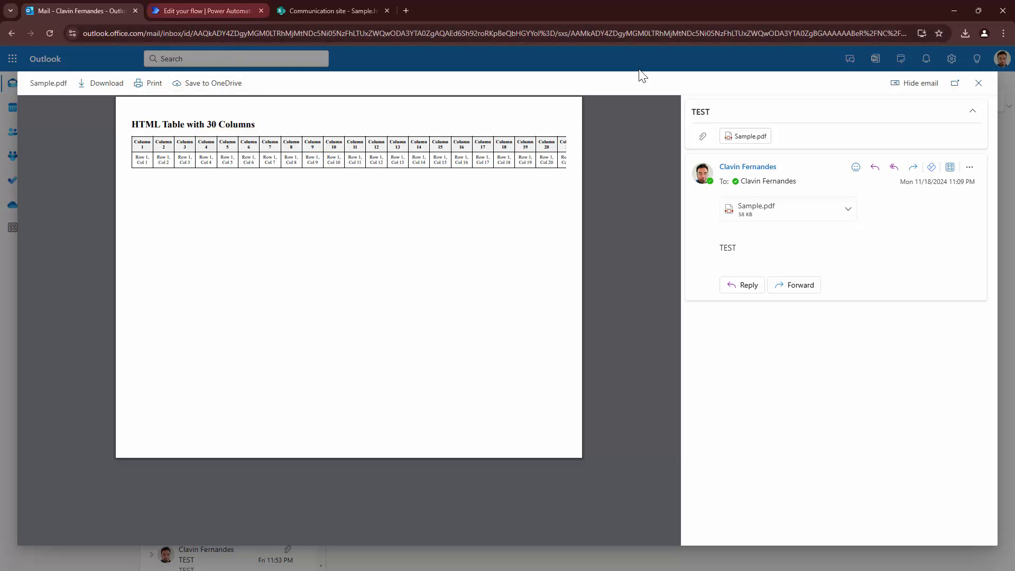
- Compare it with the 11:06 PM TEST email's Sample.pdf, then open the 11:09 PM TEST email
{"action": "left_click", "coordinate": [979, 83]}
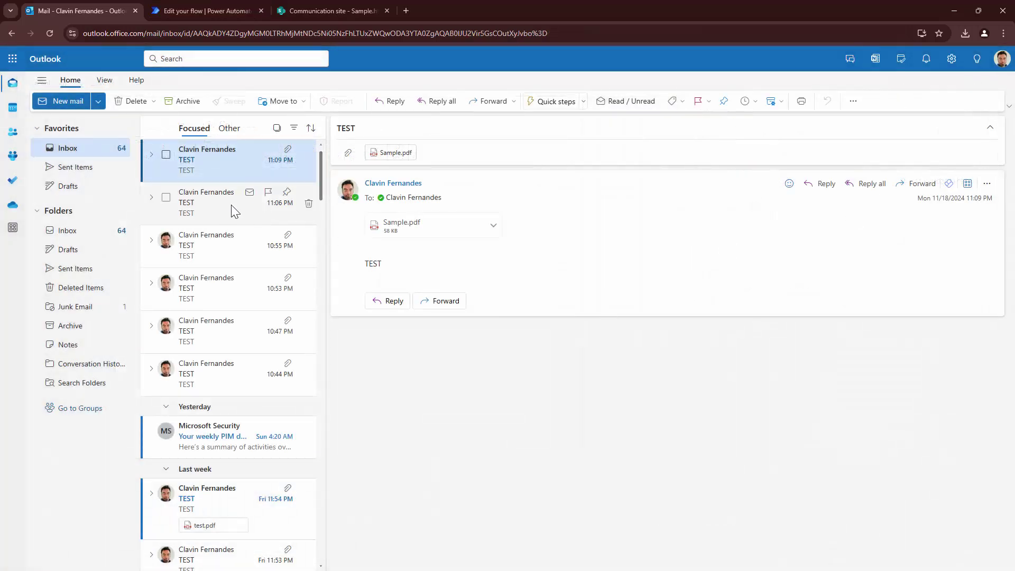
{"action": "left_click", "coordinate": [231, 205]}
{"action": "left_click", "coordinate": [394, 230]}
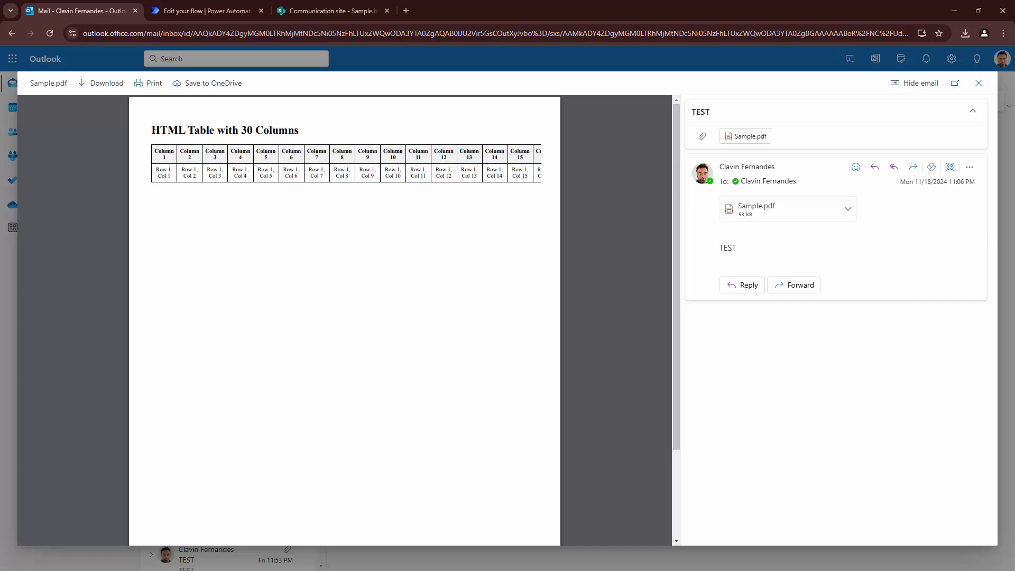
{"action": "left_click", "coordinate": [979, 83]}
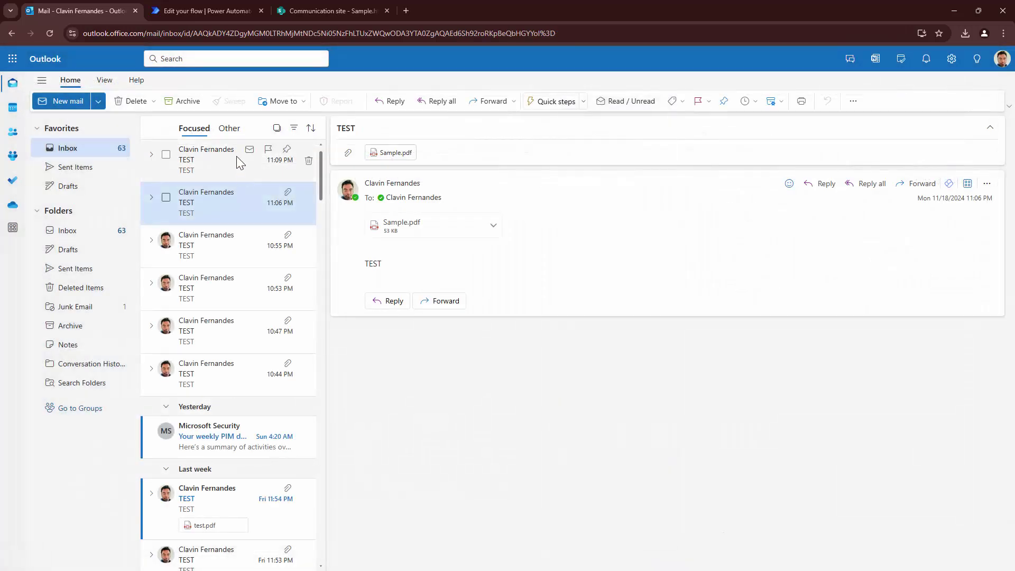
{"action": "left_click", "coordinate": [237, 156]}
{"action": "left_click", "coordinate": [394, 225]}
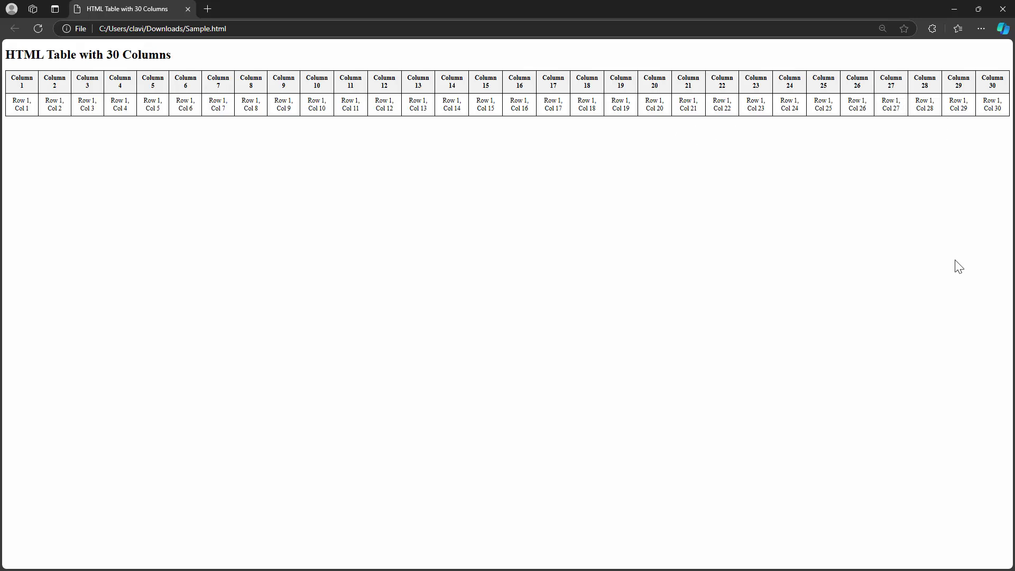
{"action": "left_click", "coordinate": [958, 15]}
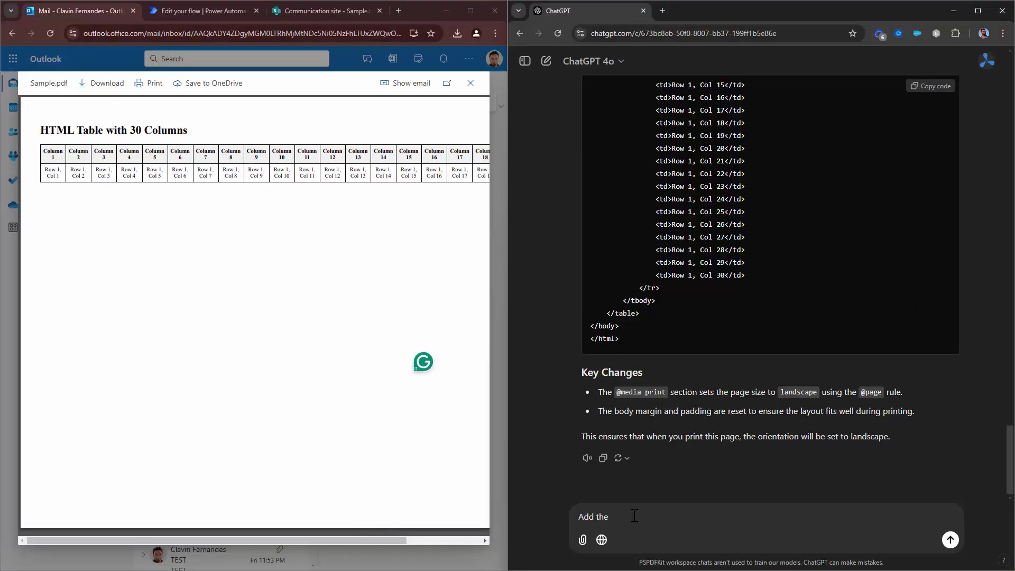
- Ask ChatGPT for CSS that sets a larger A2 paper size
{"action": "type", "text": "Css to set a large"}
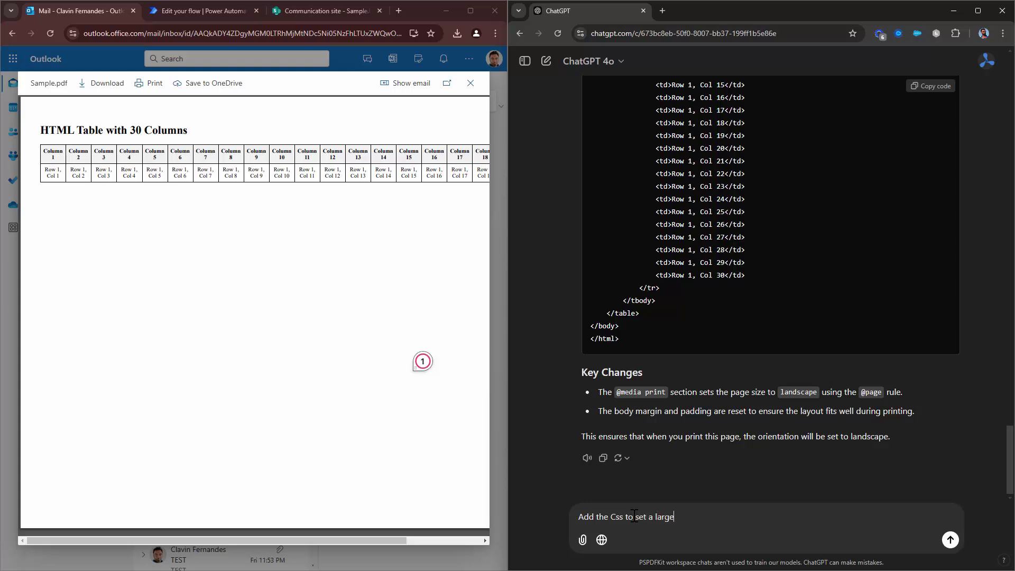
{"action": "type", "text": "r paper"}
{"action": "type", "text": " size"}
{"action": "type", "text": "2"}
{"action": "key", "text": "Return"}
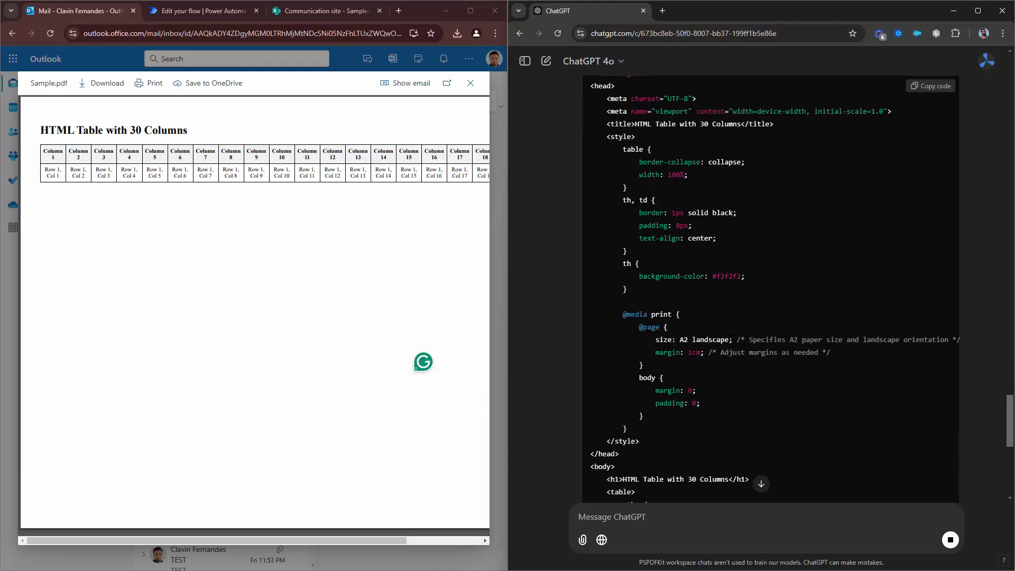
- Copy the 'size: A2 landscape;' rule from ChatGPT's reply
{"action": "left_click_drag", "start_coordinate": [732, 340], "coordinate": [655, 340]}
{"action": "right_click", "coordinate": [665, 346]}
{"action": "left_click", "coordinate": [687, 353]}
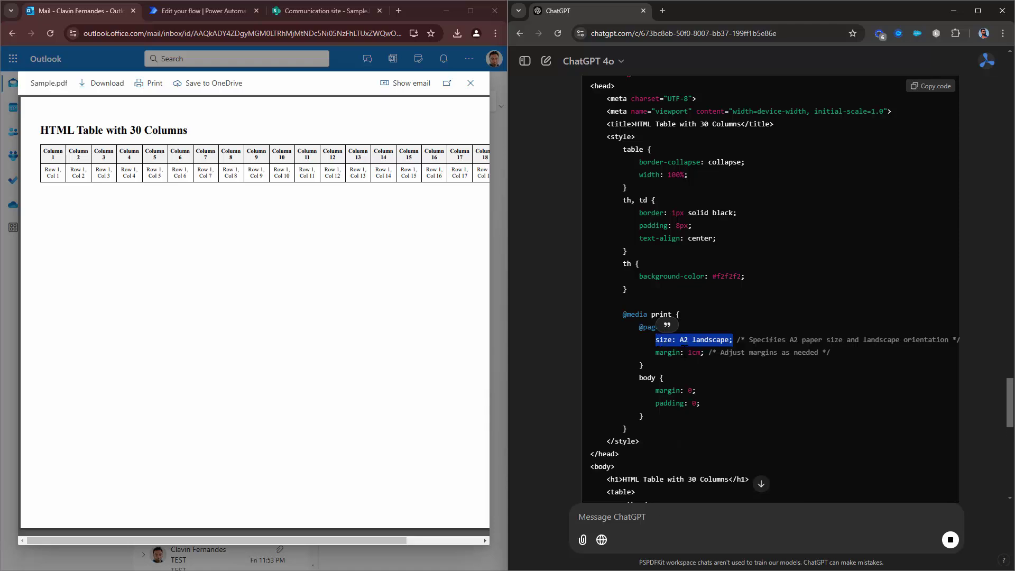
- In SharePoint's text editor, replace Sample.html's line 23 page-size rule with 'size: A2 landscape;' and save
{"action": "left_click", "coordinate": [302, 15]}
{"action": "left_click", "coordinate": [396, 61]}
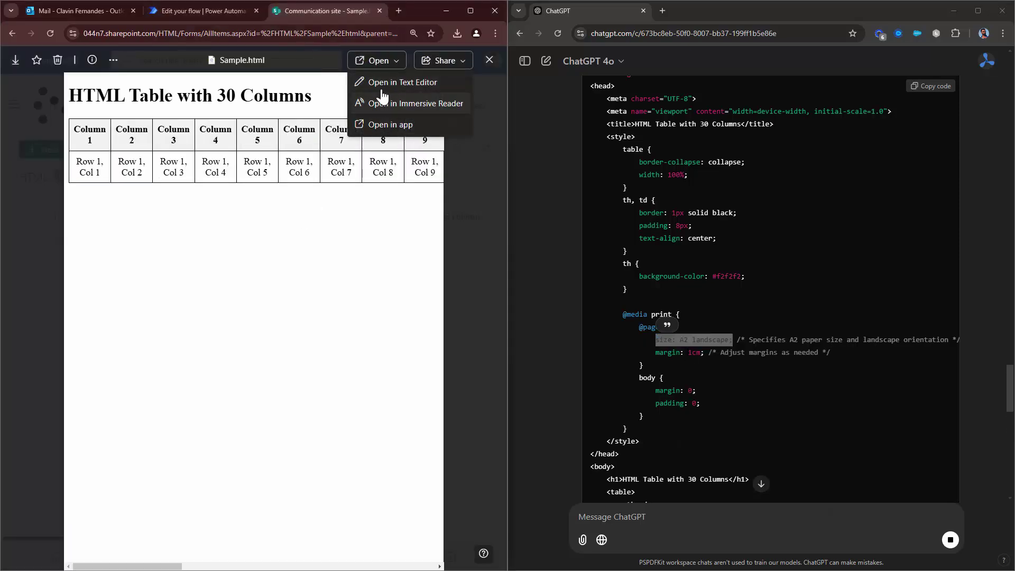
{"action": "left_click", "coordinate": [382, 85]}
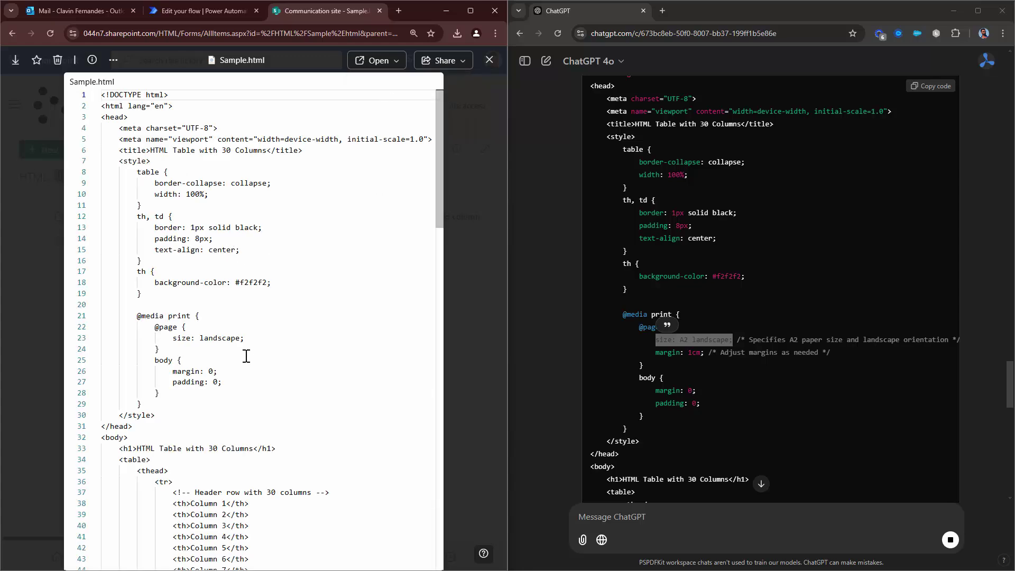
{"action": "left_click_drag", "start_coordinate": [245, 344], "coordinate": [178, 343]}
{"action": "key", "text": "ctrl+v"}
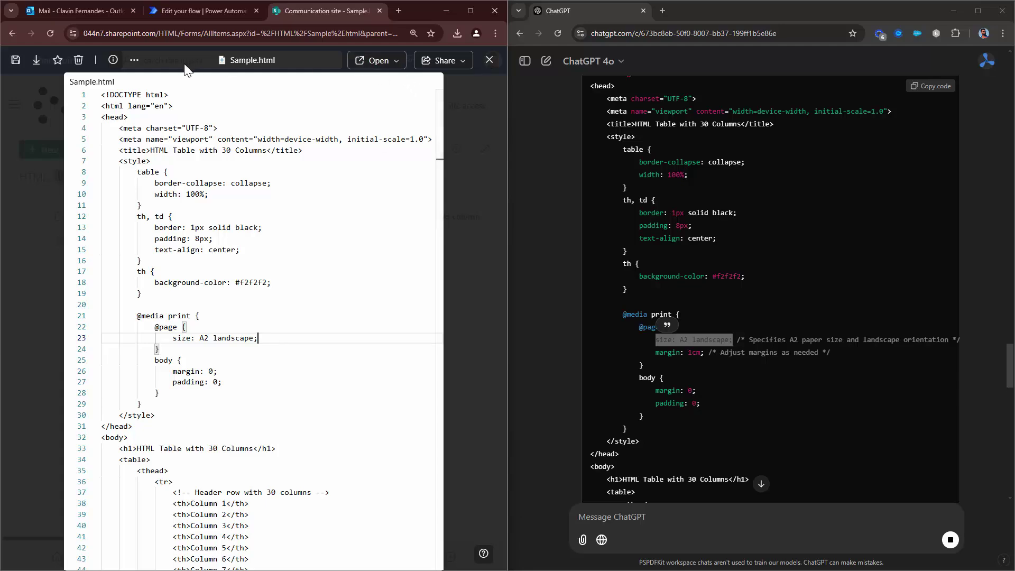
{"action": "left_click", "coordinate": [15, 63]}
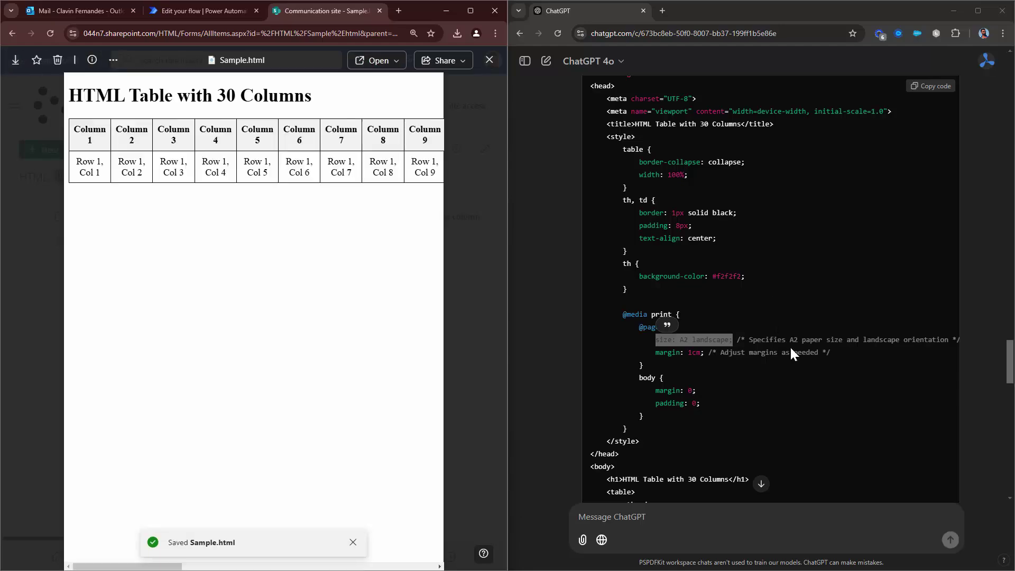
{"action": "scroll", "coordinate": [850, 350], "scroll_direction": "down", "scroll_amount": 17}
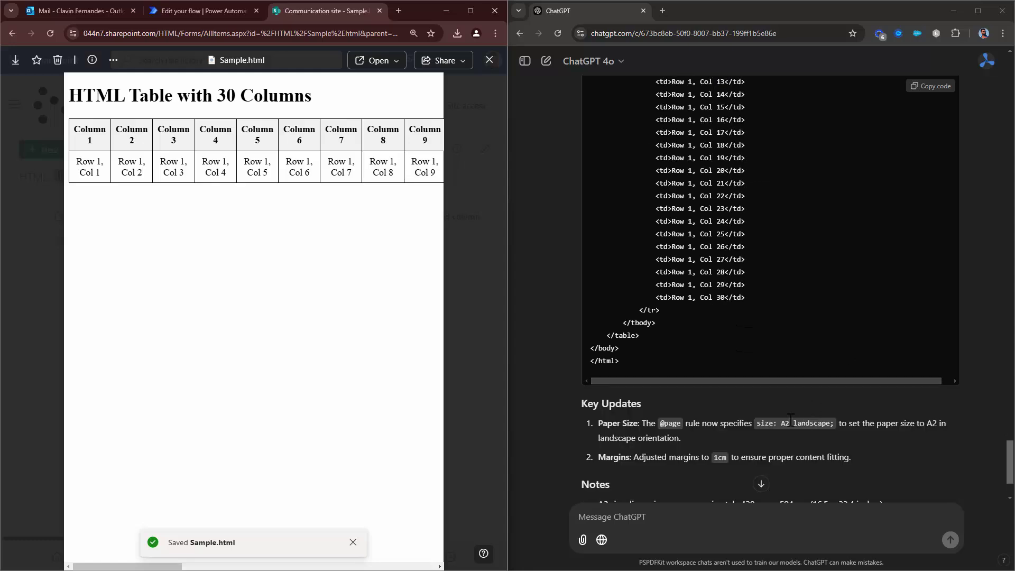
- Test-run the Power Automate flow again, then check Outlook for the new Sample.pdf
{"action": "left_click", "coordinate": [205, 12]}
{"action": "left_click", "coordinate": [494, 90]}
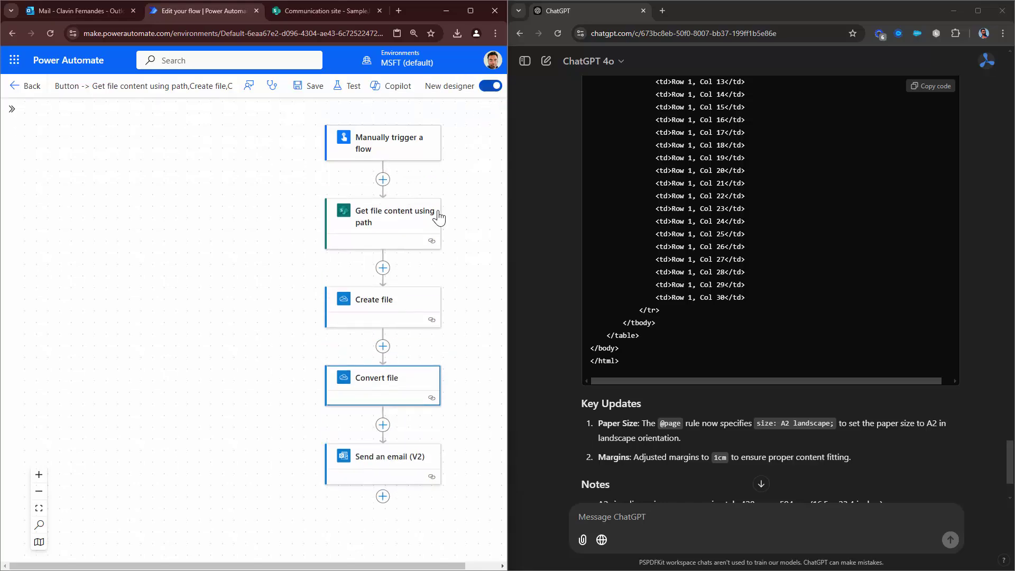
{"action": "left_click", "coordinate": [349, 86]}
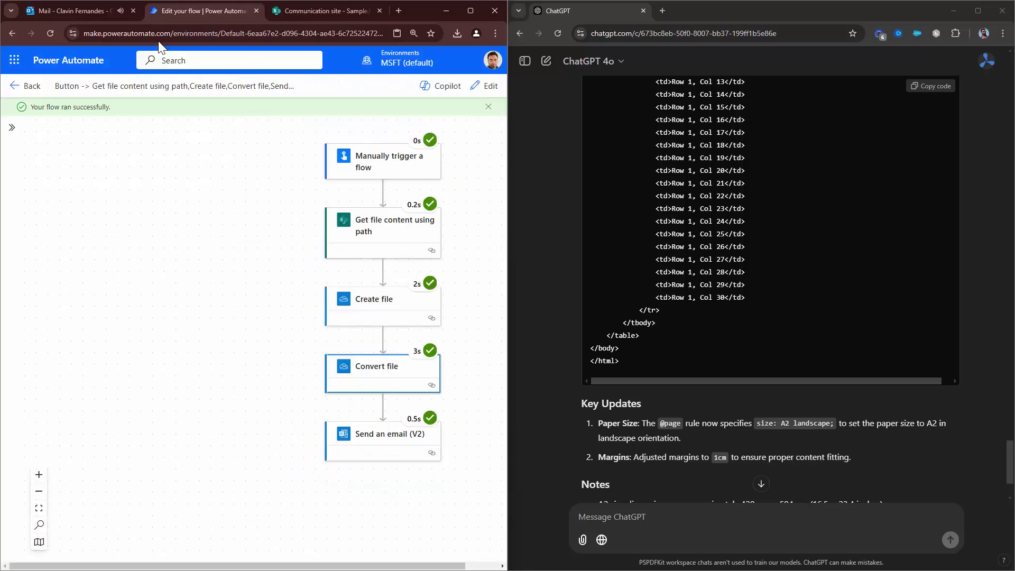
{"action": "left_click", "coordinate": [84, 5]}
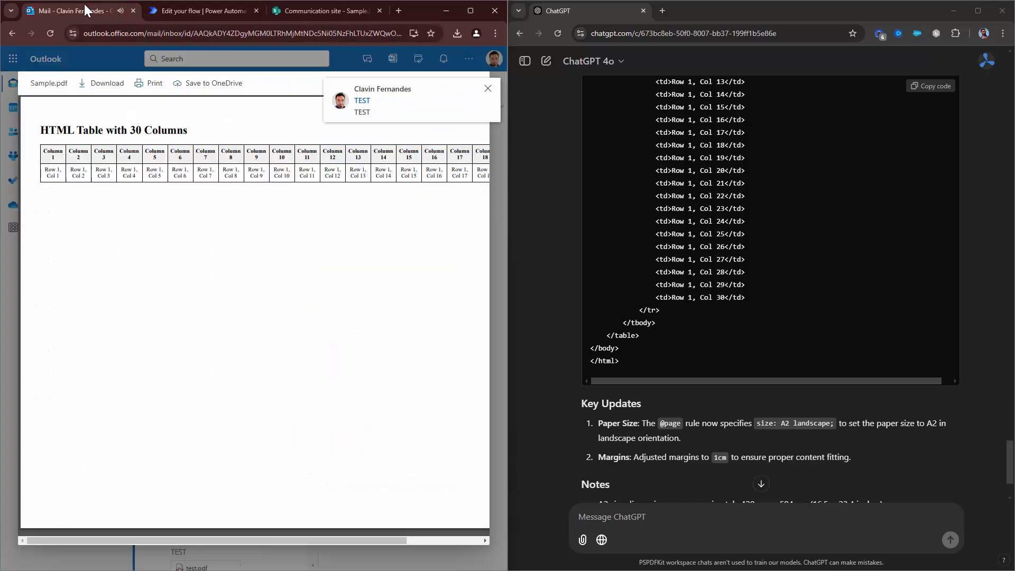
{"action": "left_click", "coordinate": [487, 89]}
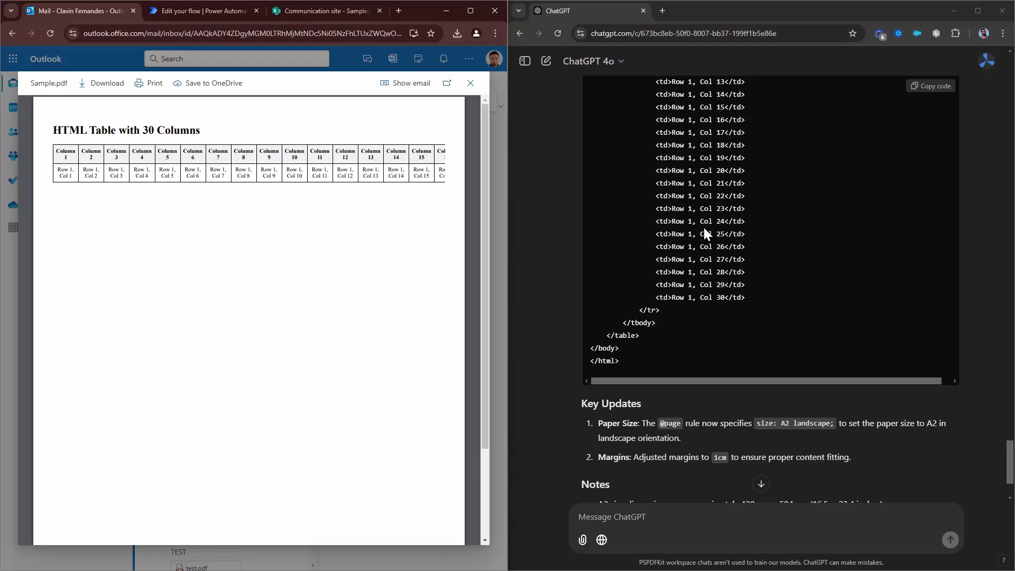
- Ask ChatGPT to make all 30 columns fit on A4 paper when printing to PDF
{"action": "left_click", "coordinate": [702, 517]}
{"action": "scroll", "coordinate": [706, 484], "scroll_direction": "down", "scroll_amount": 2}
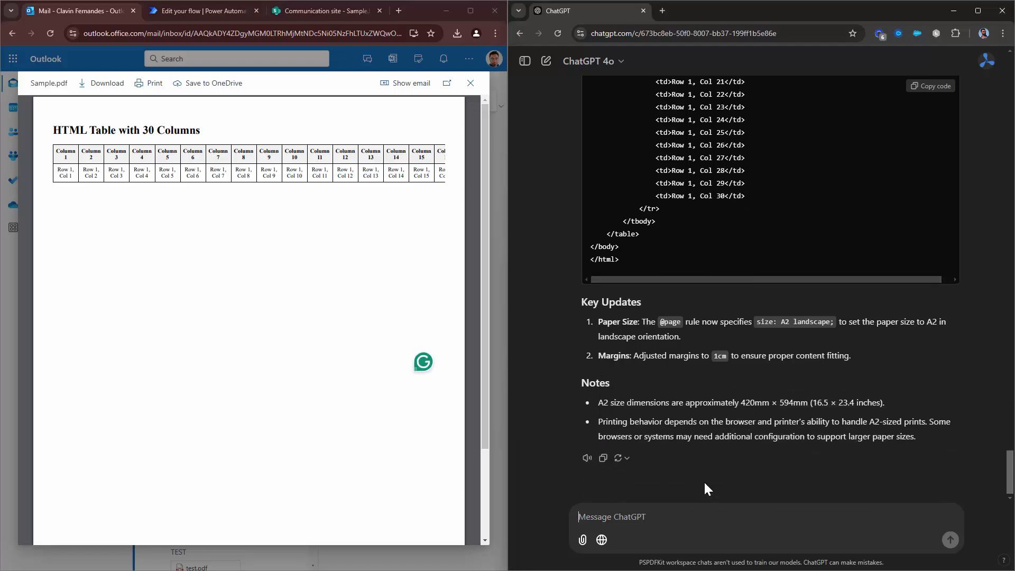
{"action": "type", "text": "Please make sure that "}
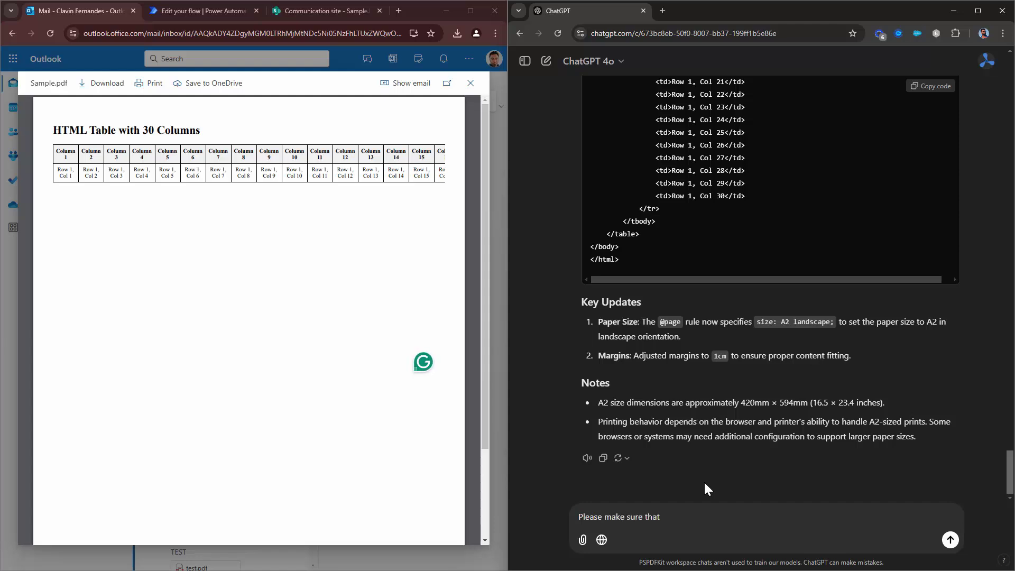
{"action": "type", "text": "all the 30 columns get fit on the A4 paper"}
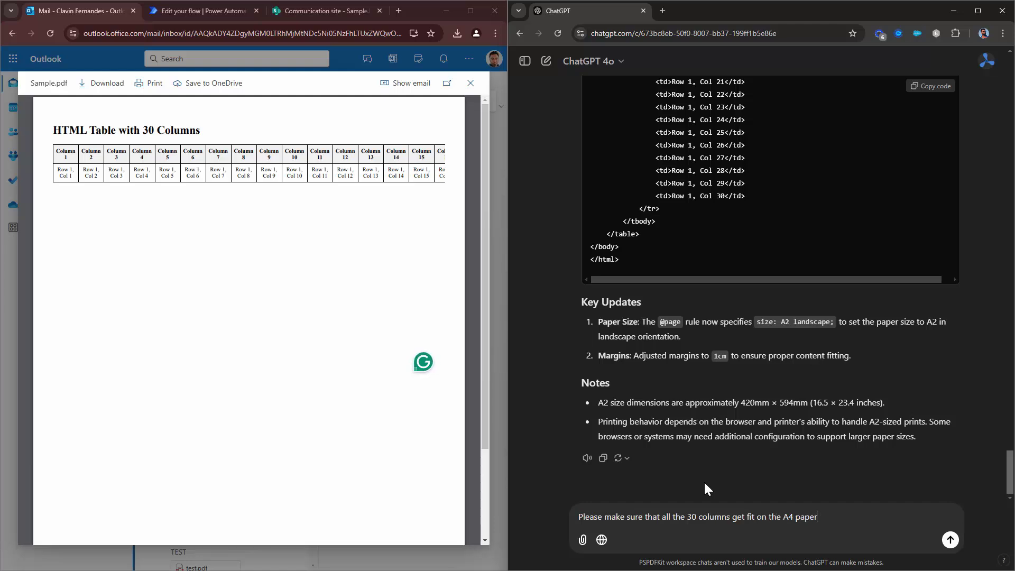
{"action": "type", "text": " when printing to PDF"}
{"action": "key", "text": "Return"}
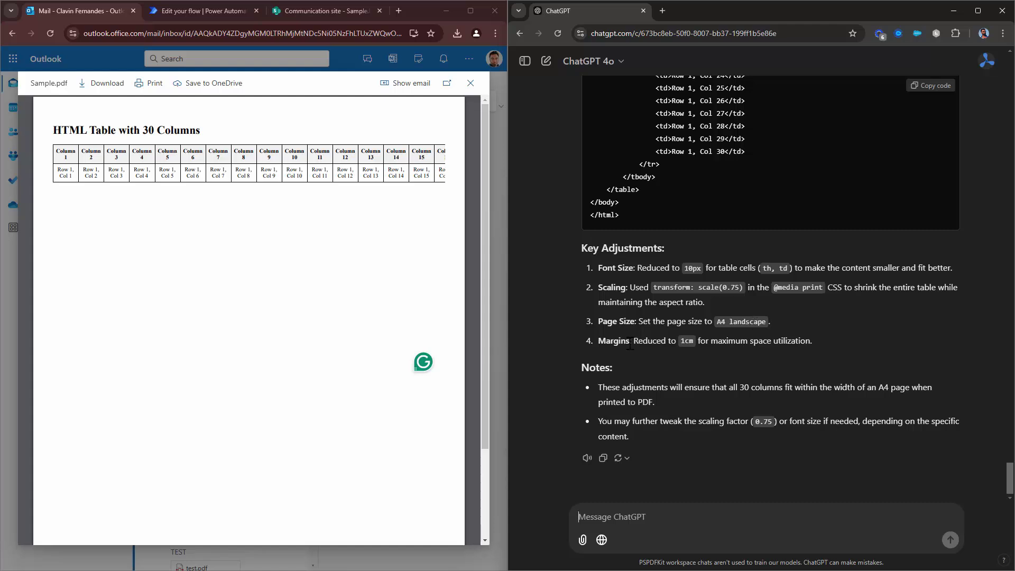
- Copy ChatGPT's revised HTML and open SharePoint's Sample.html in the text editor
{"action": "left_click", "coordinate": [931, 86]}
{"action": "left_click", "coordinate": [331, 13]}
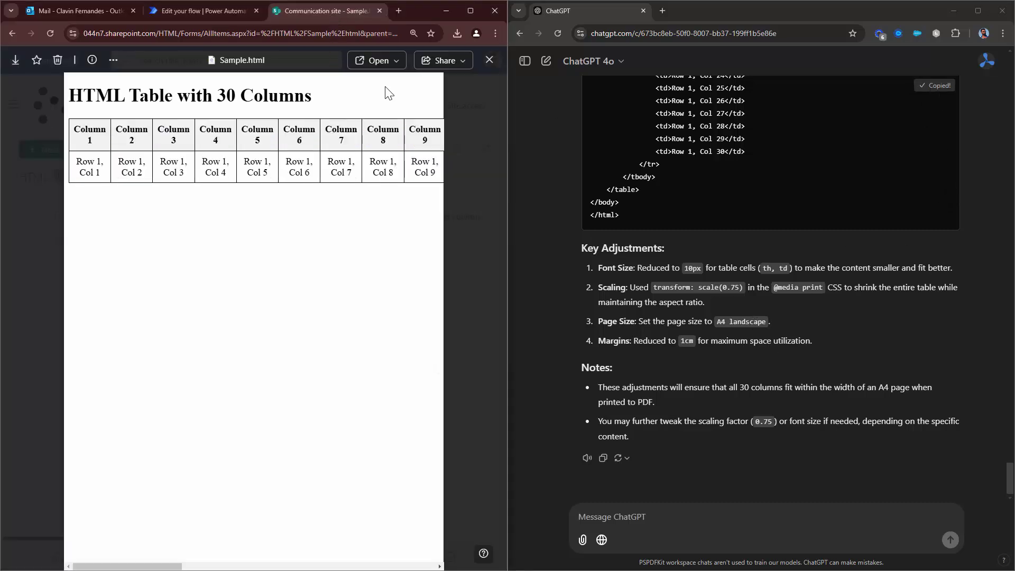
{"action": "left_click", "coordinate": [393, 64]}
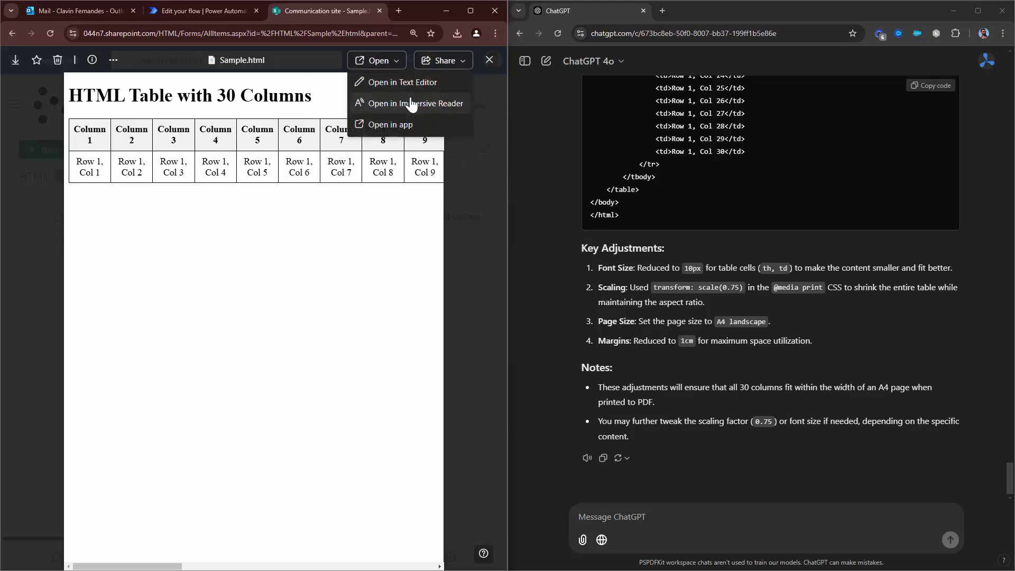
{"action": "left_click", "coordinate": [404, 86]}
- Replace the entire Sample.html source with the pasted A4-fitting code and save it
{"action": "left_click", "coordinate": [342, 182]}
{"action": "key", "text": "ctrl+a"}
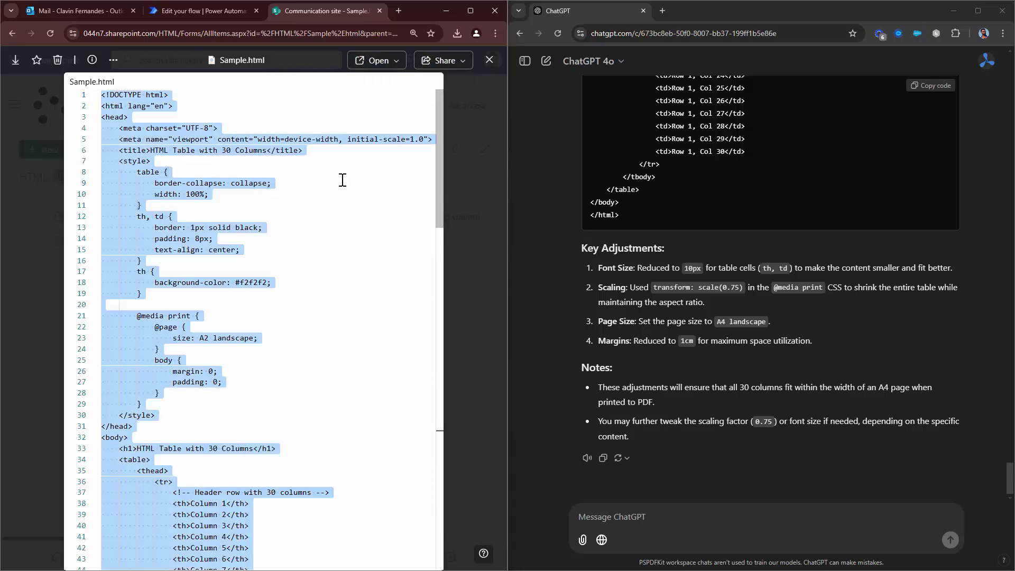
{"action": "key", "text": "Left"}
{"action": "key", "text": "ctrl+a"}
{"action": "key", "text": "Delete"}
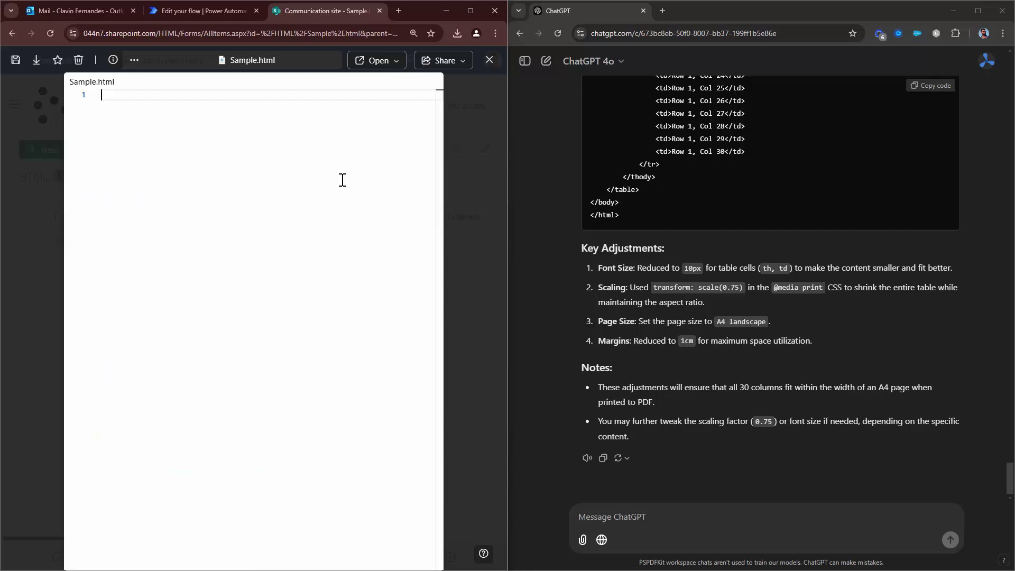
{"action": "key", "text": "ctrl+v"}
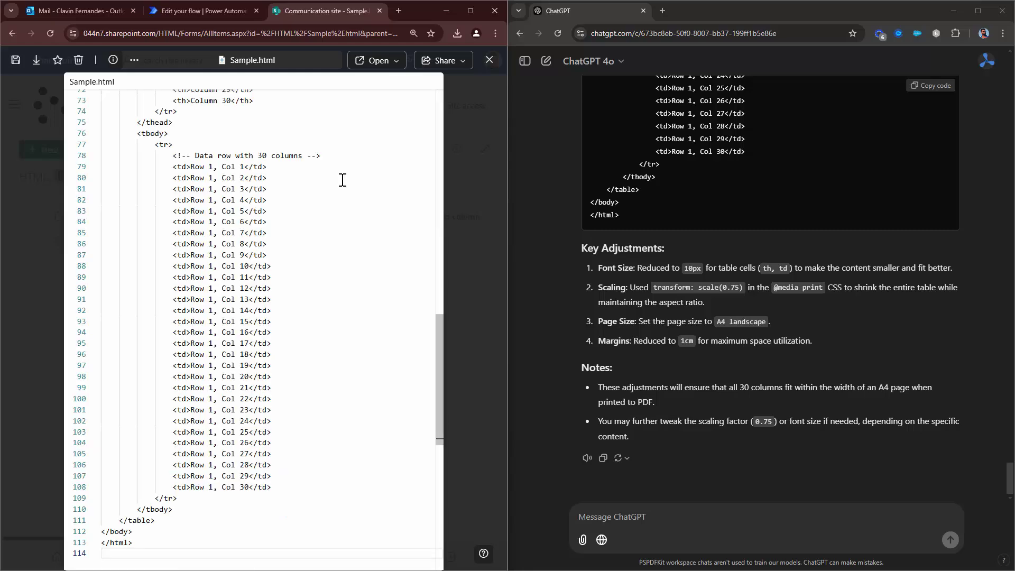
{"action": "key", "text": "BackSpace"}
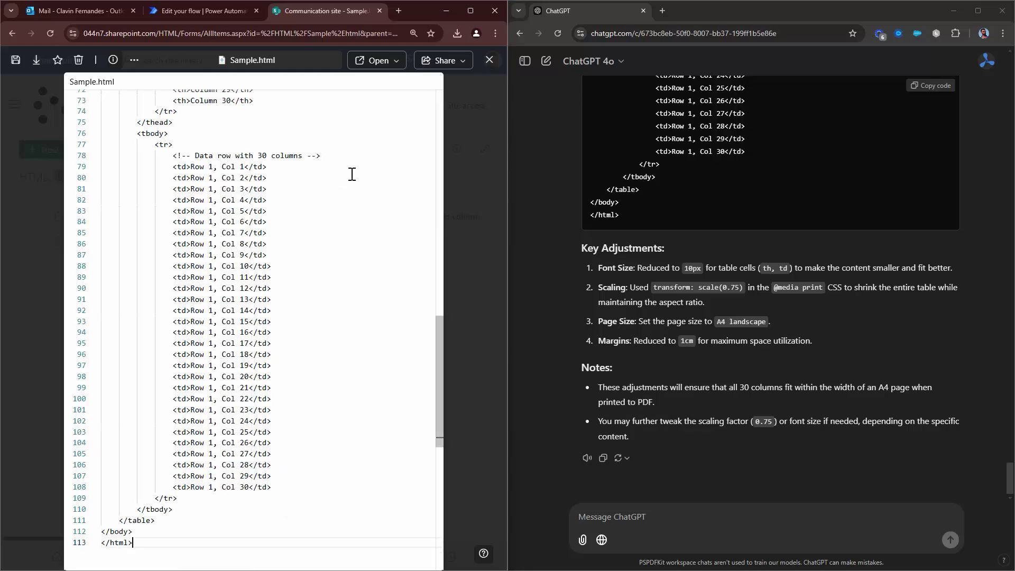
{"action": "left_click", "coordinate": [388, 60]}
{"action": "left_click", "coordinate": [15, 60]}
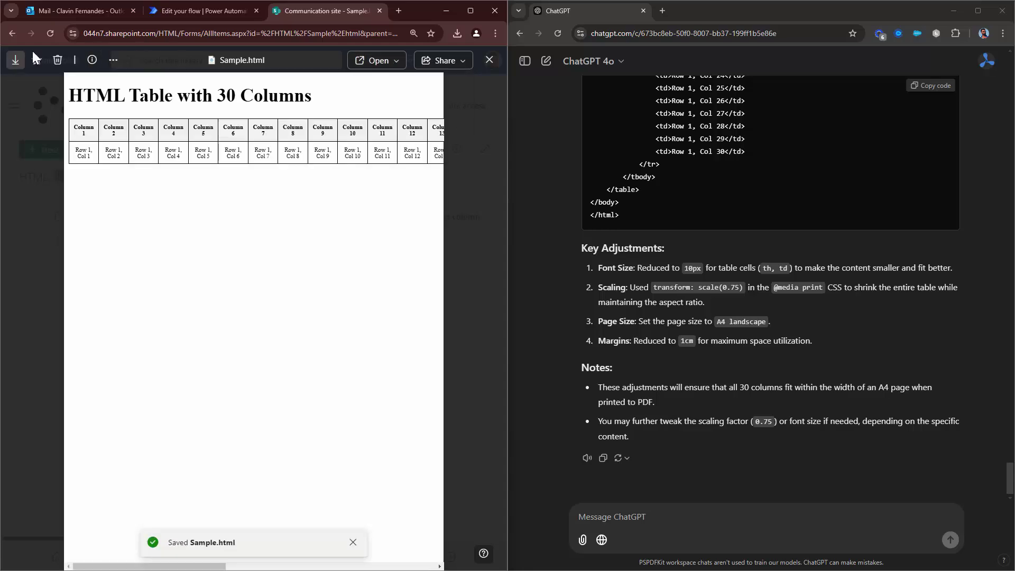
- Edit the flow and inspect the Send an email (V2) step's attachment settings
{"action": "left_click", "coordinate": [198, 6]}
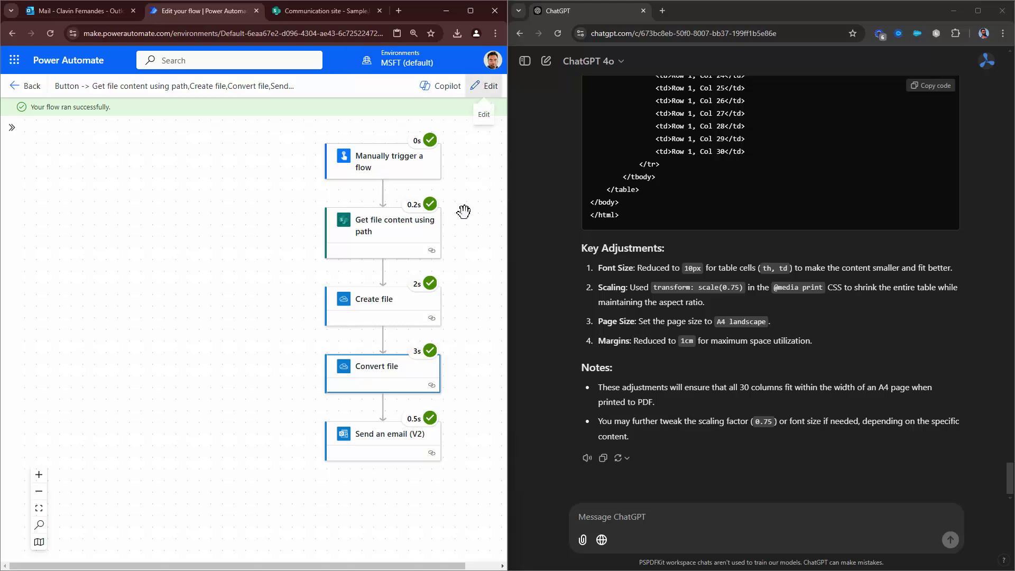
{"action": "left_click", "coordinate": [483, 85]}
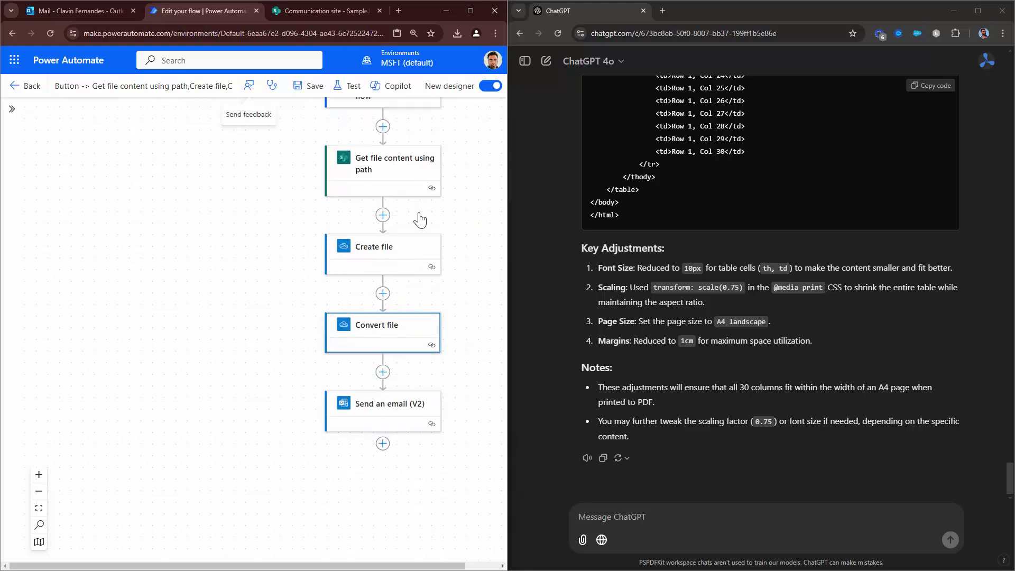
{"action": "left_click", "coordinate": [391, 410]}
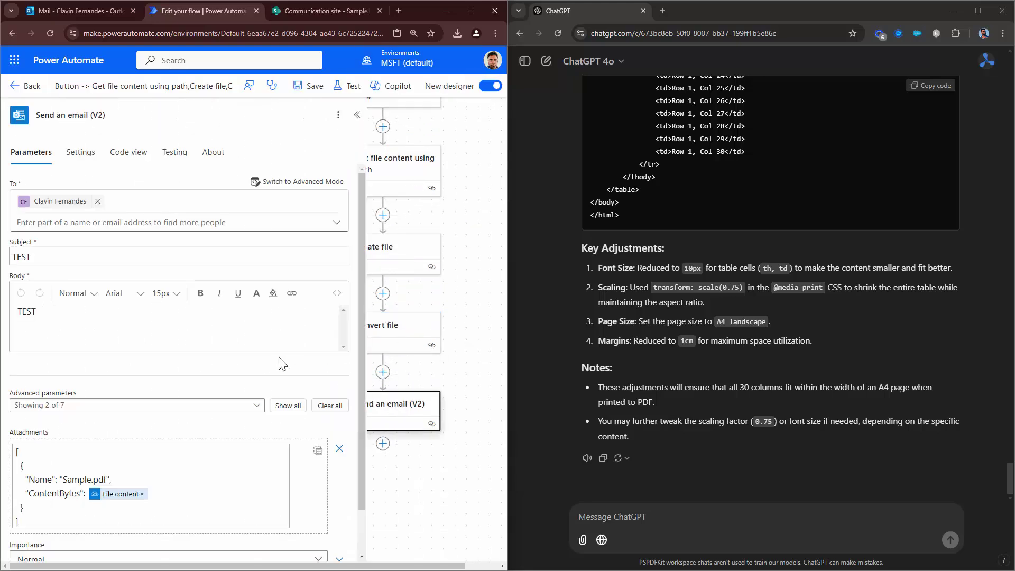
{"action": "left_click", "coordinate": [91, 480]}
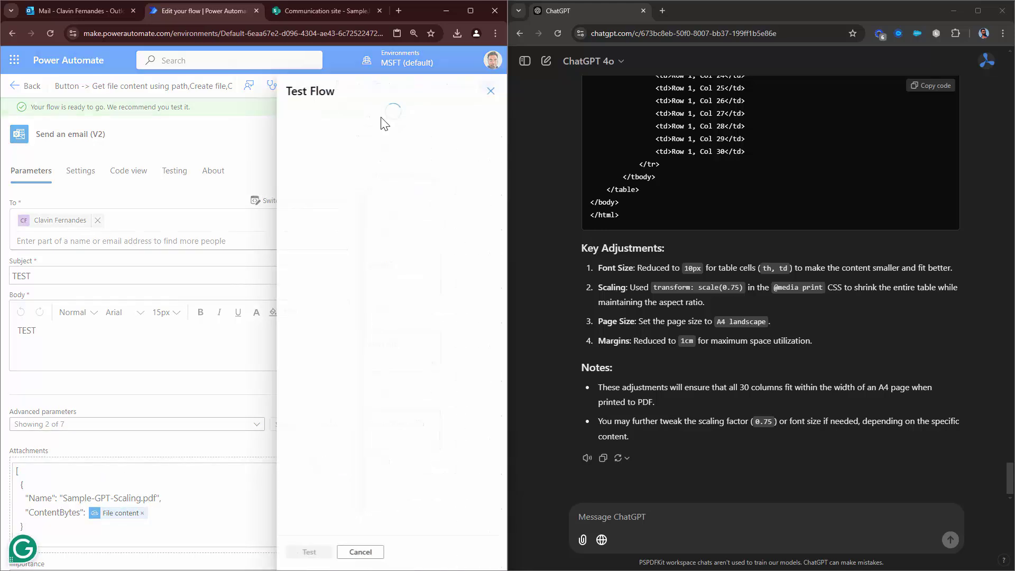
- Test-run the flow automatically with the last trigger, then check the Outlook mailbox
{"action": "left_click", "coordinate": [328, 150]}
{"action": "left_click", "coordinate": [333, 191]}
{"action": "left_click", "coordinate": [307, 552]}
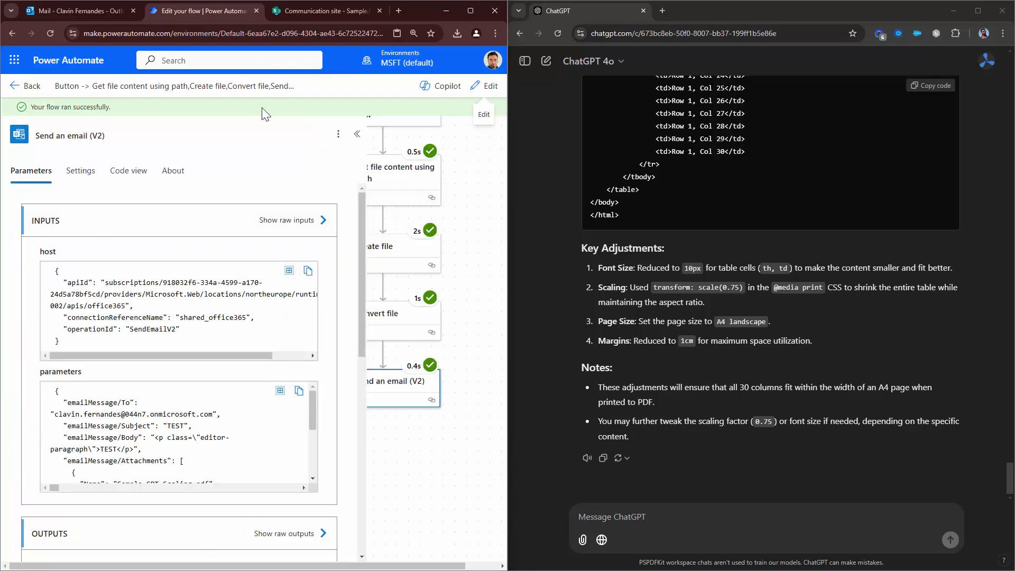
{"action": "left_click", "coordinate": [75, 15]}
{"action": "left_click", "coordinate": [229, 84]}
- Open the newest TEST email's Sample-GPT-Scaling.pdf, showing all 30 columns on one page
{"action": "left_click", "coordinate": [488, 89]}
{"action": "left_click", "coordinate": [484, 83]}
{"action": "left_click", "coordinate": [220, 164]}
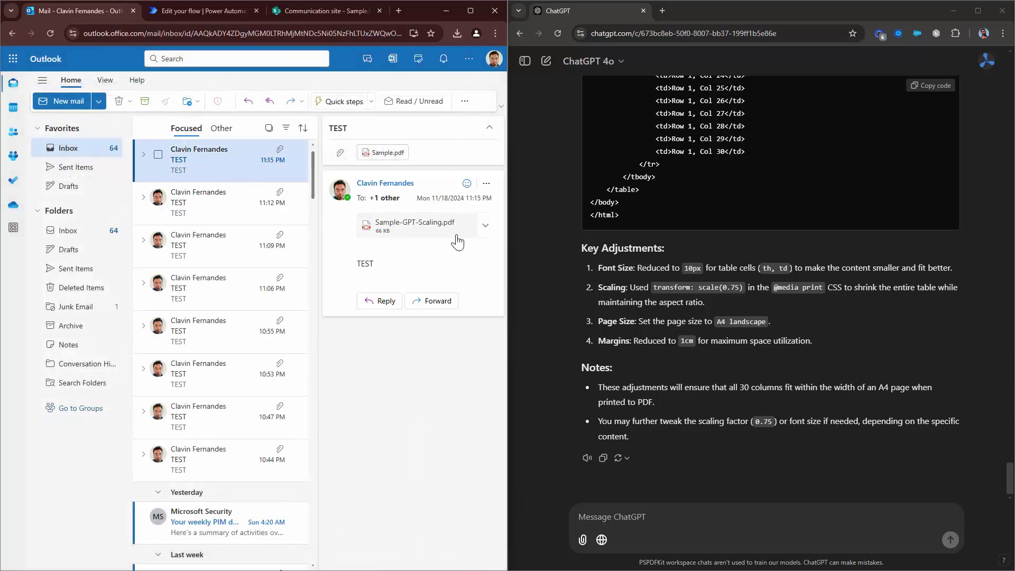
{"action": "left_click", "coordinate": [425, 233]}
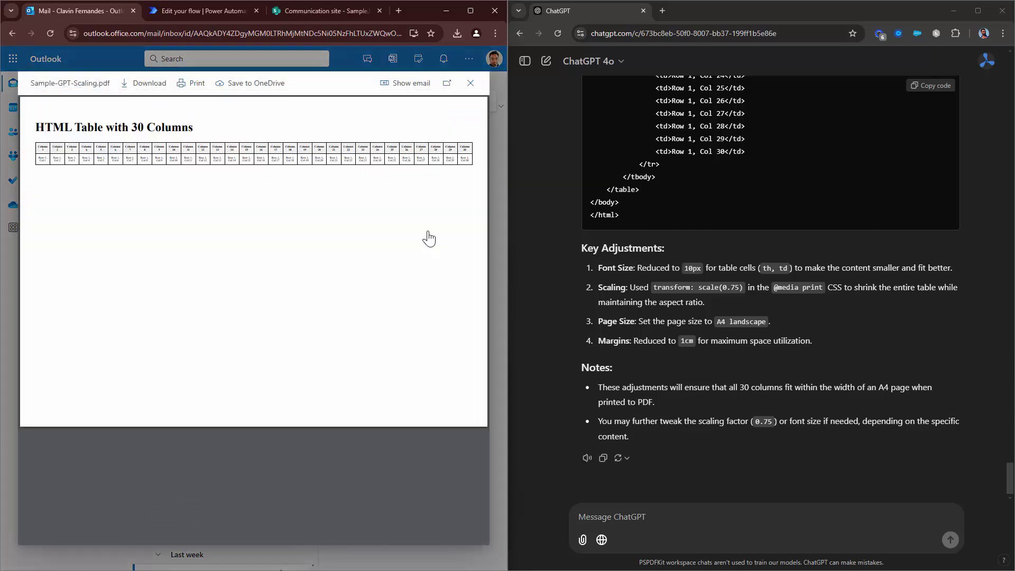